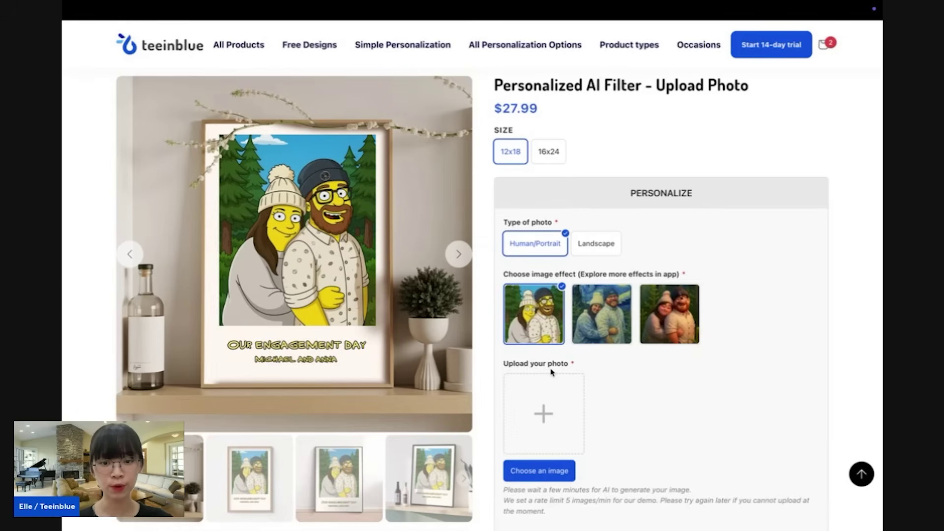
Show the original 1-brothers.jpg photo of the two brothers in Preview
left_click(685, 518)
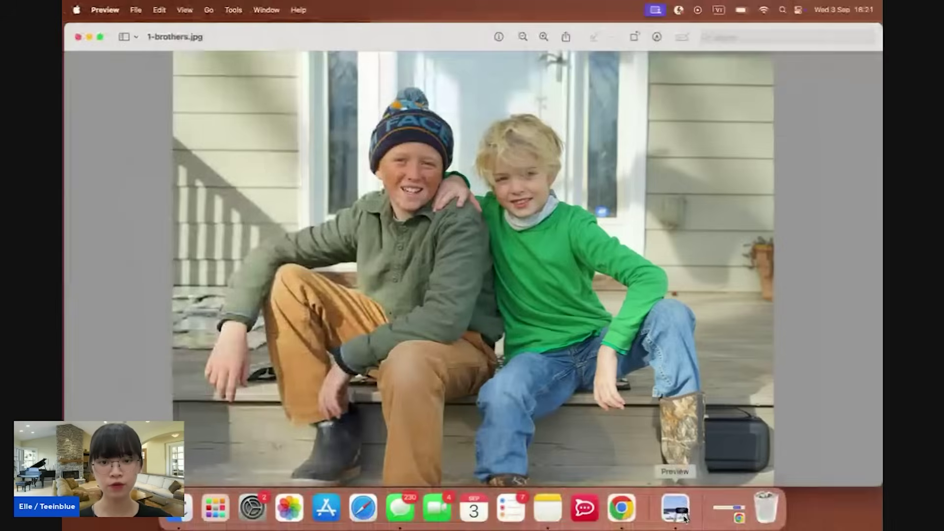
Upload 1-brothers.jpg to the AI filter product and accept the crop of its cartoon result
left_click(622, 515)
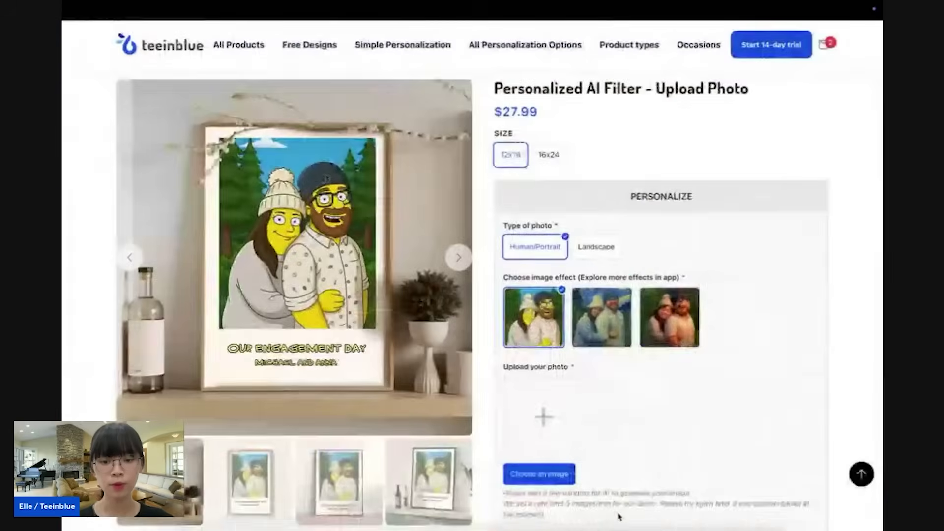
left_click(562, 473)
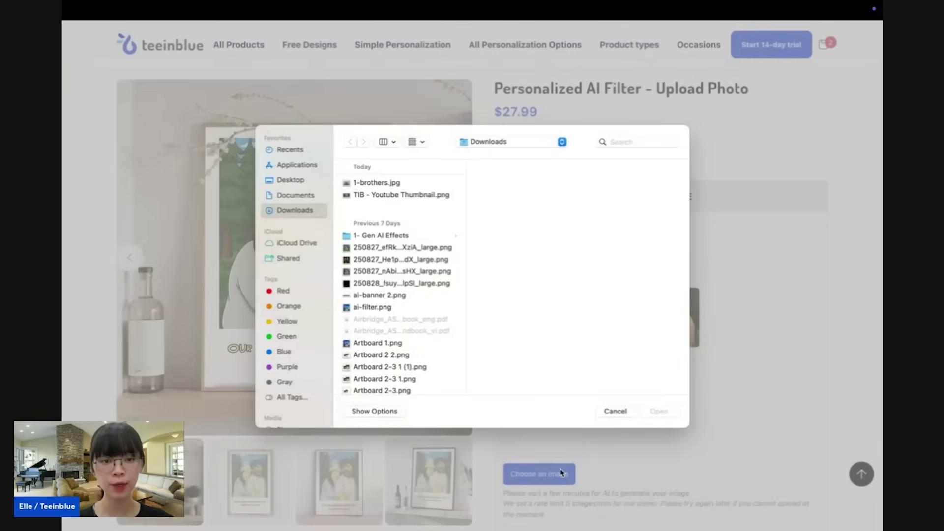
left_click(410, 185)
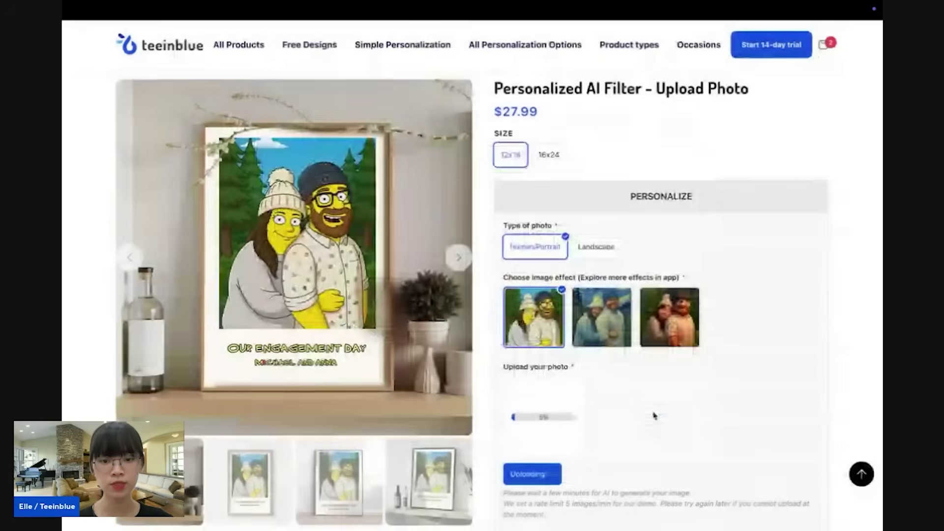
left_click(654, 413)
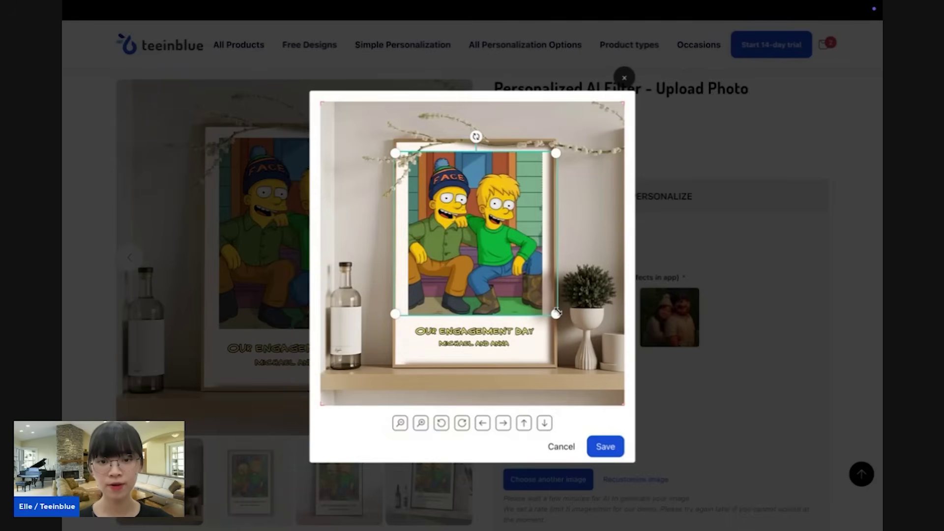
left_click(605, 447)
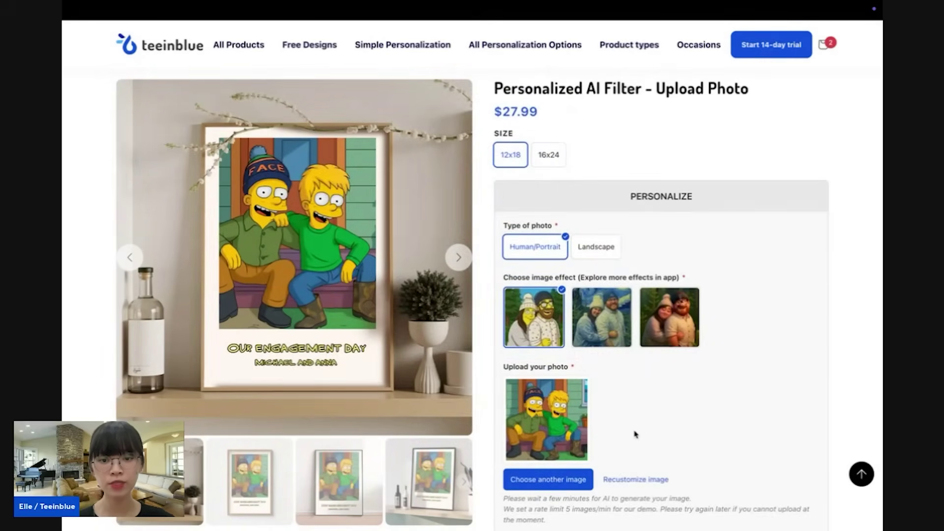
Change the photo effect to the second thumbnail, the Van Gogh style
left_click(604, 322)
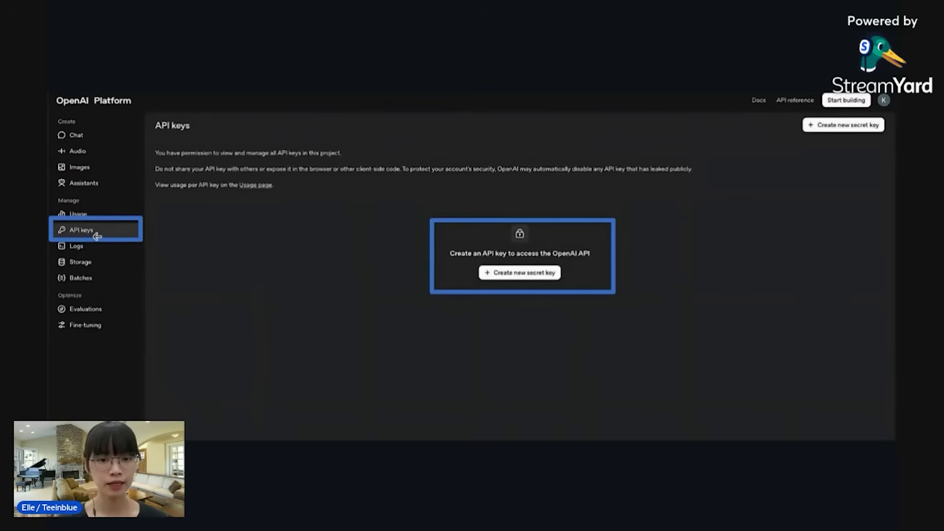
Create a secret API key named 'My Test Key' and return to the Teeinblue dashboard
left_click(520, 272)
type("My Test Key")
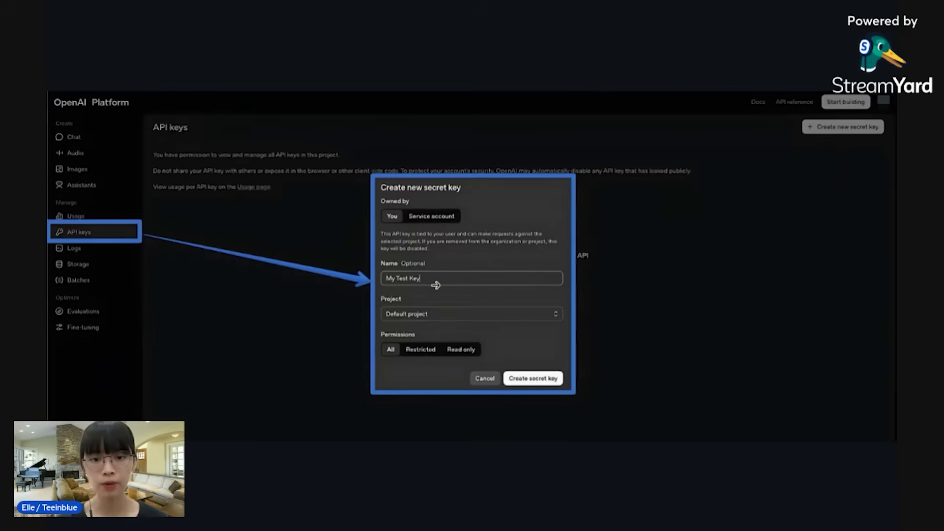
key("Return")
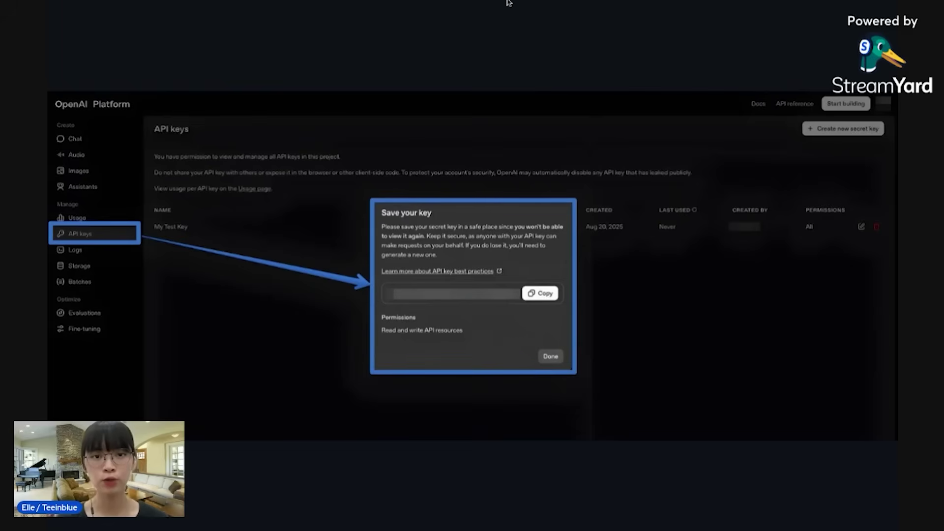
key("super+Tab")
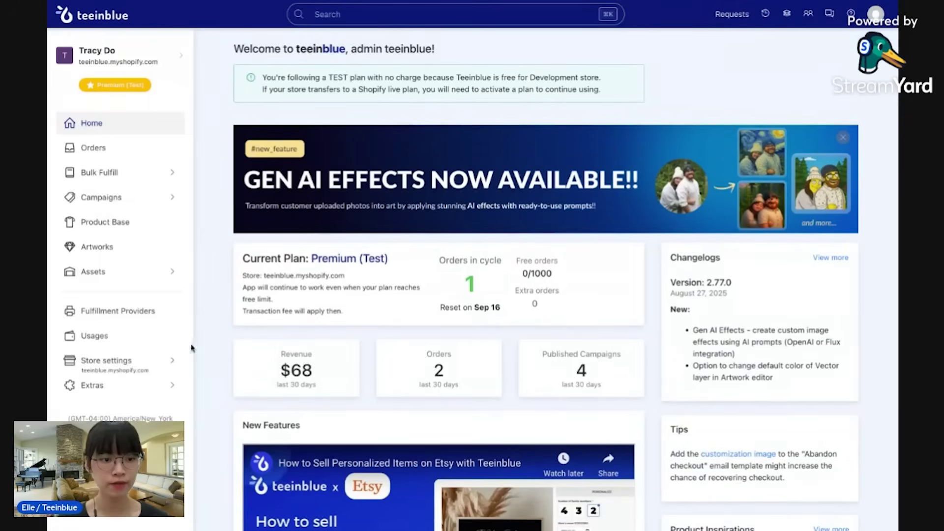
Expand Extras in the sidebar and scroll to the Gen AI Effects Service settings
left_click(86, 390)
scroll(121, 246, "down", 1)
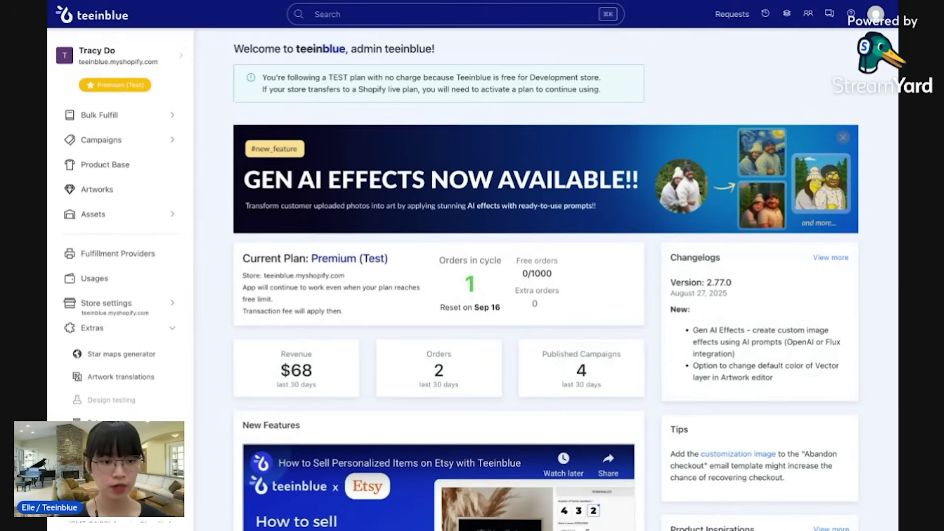
scroll(216, 292, "down", 2)
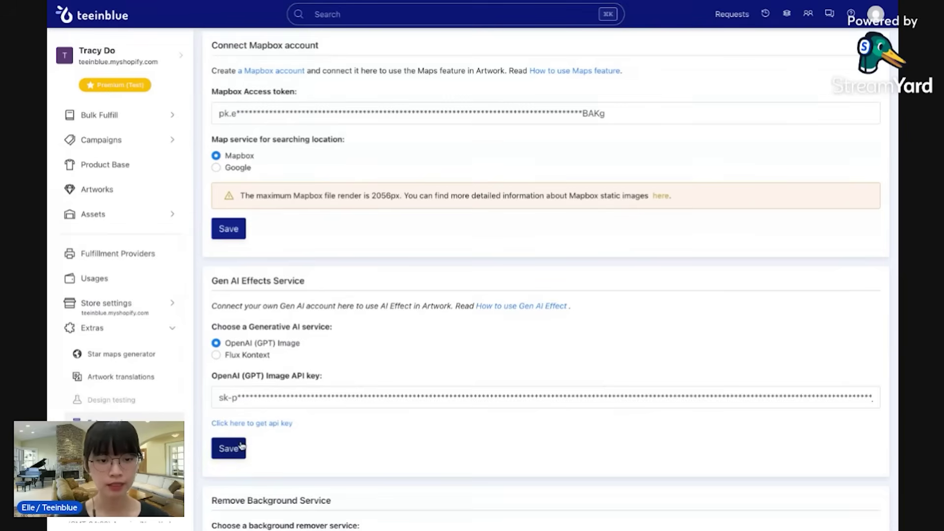
scroll(391, 268, "up", 1)
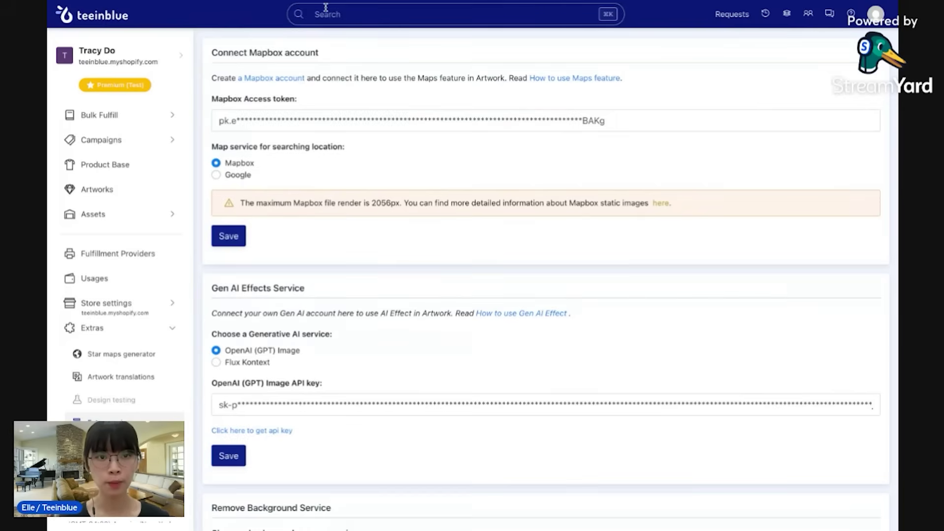
Advance to the OpenAI Organization settings page with its Verify Organization section
key("alt+Tab")
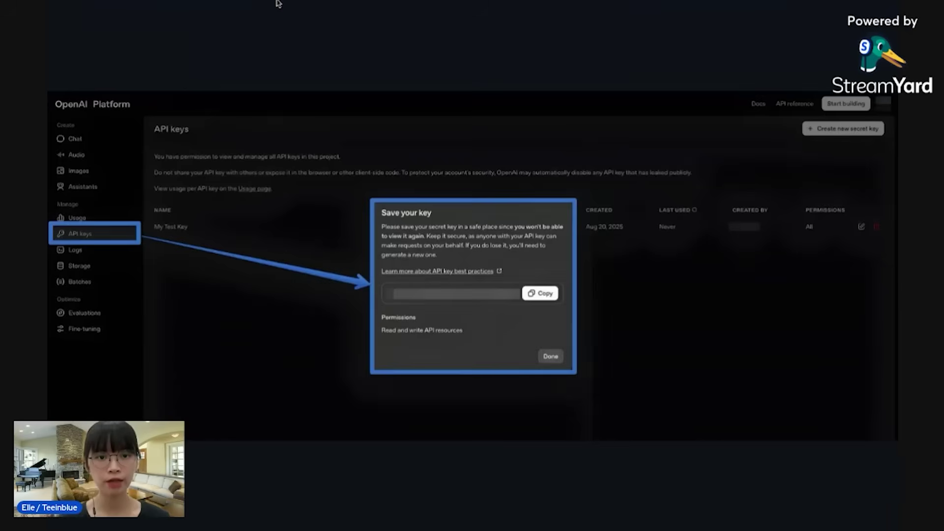
key("Right")
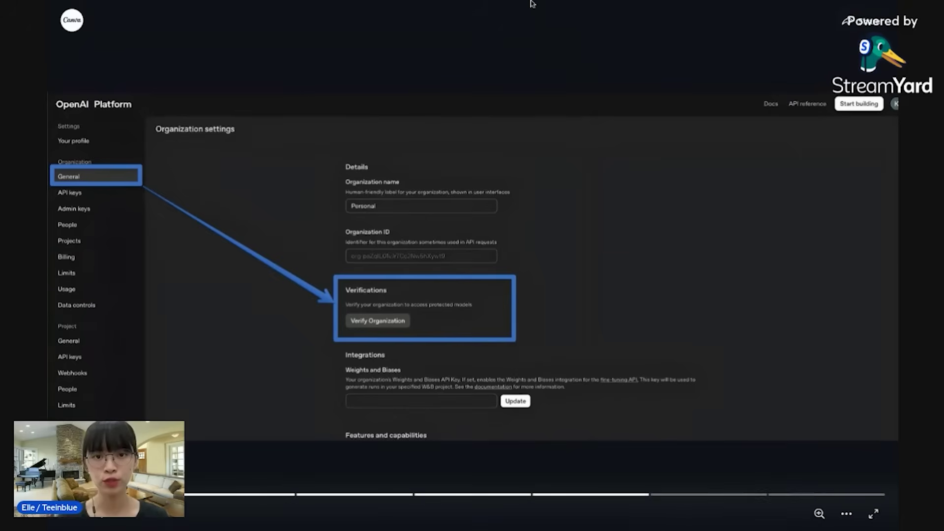
From the Artworks list, create a new artwork 'Gen AI Effect' sized 2400 x 3600
key("super+Tab")
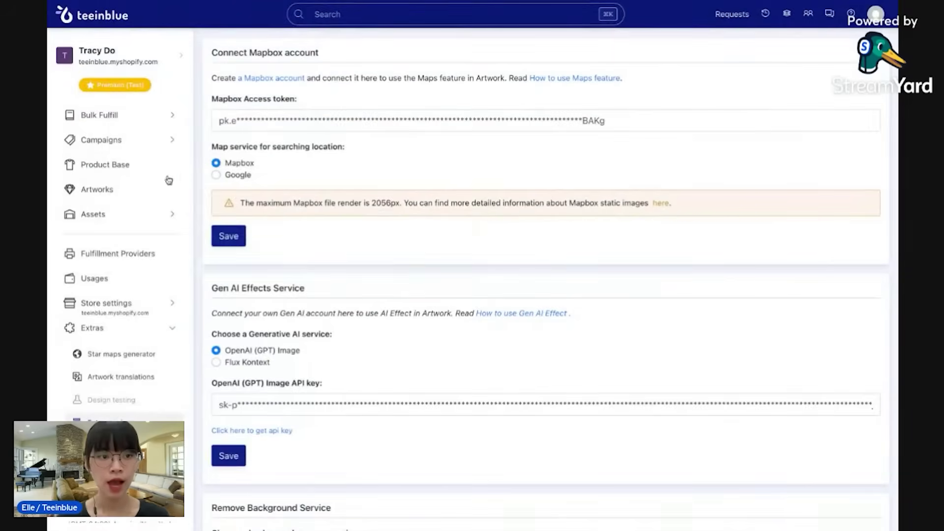
left_click(101, 195)
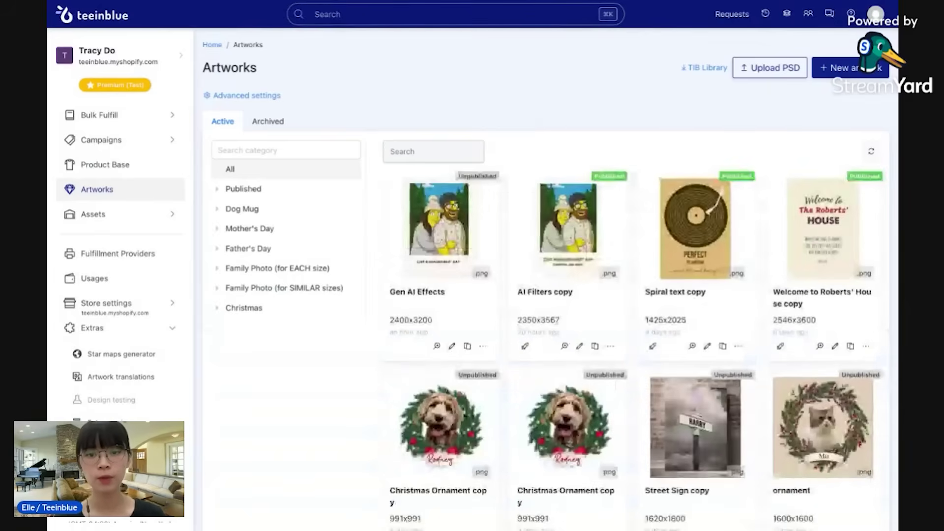
left_click(853, 75)
left_click(614, 148)
type("G")
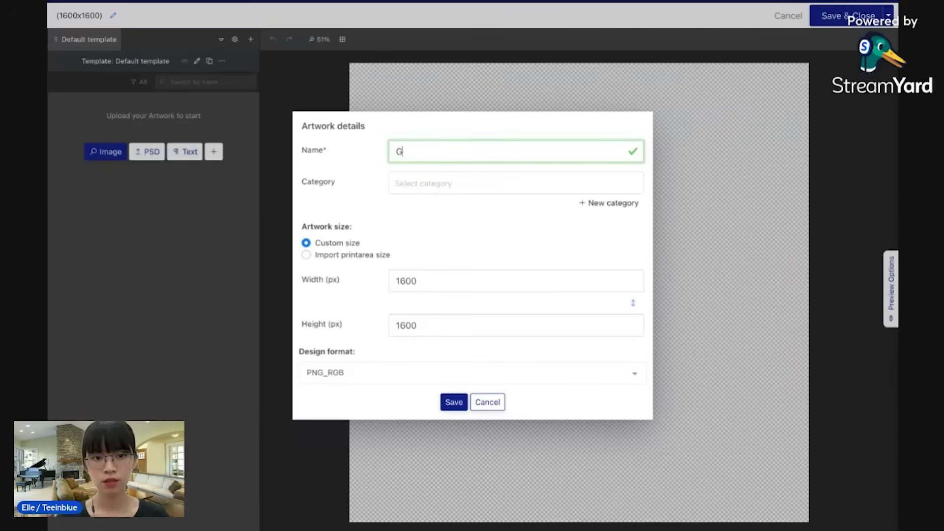
type("en AI Effect")
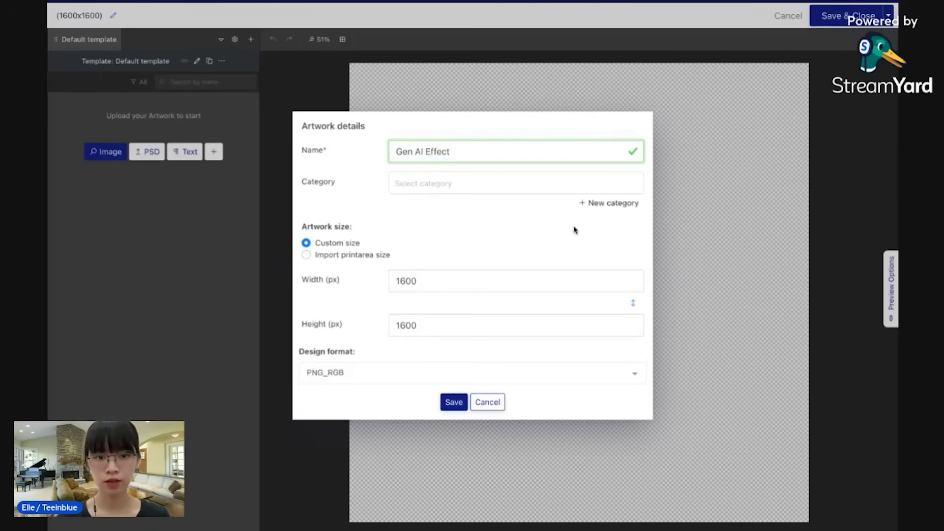
double_click(469, 277)
type("2400")
left_click(443, 327)
double_click(443, 329)
type("3600")
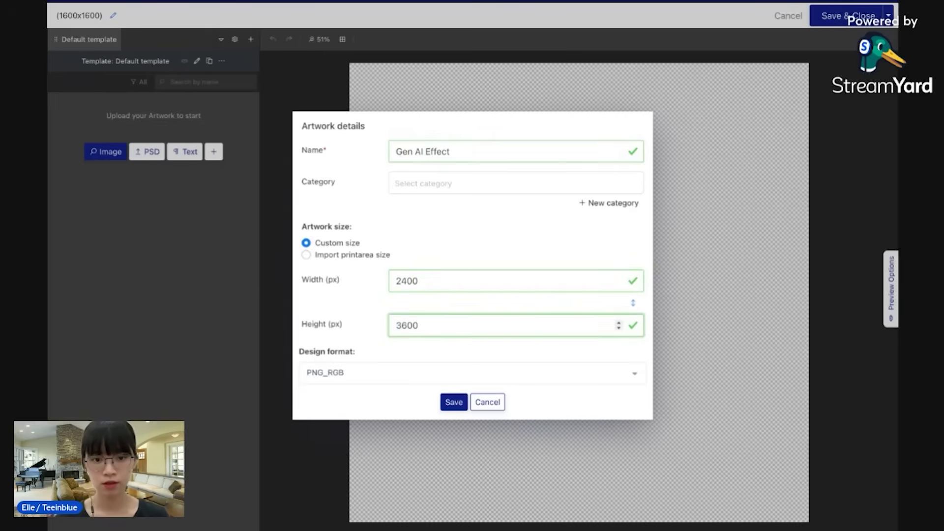
left_click(453, 399)
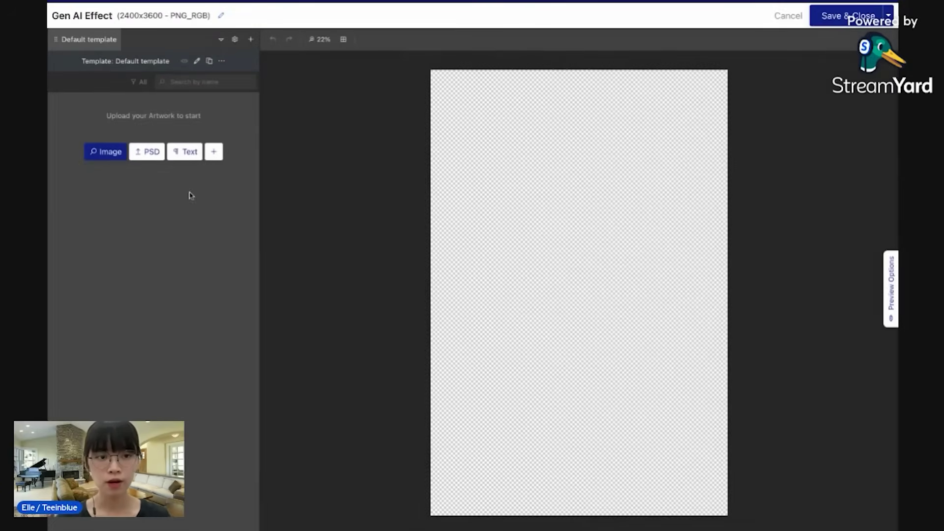
Add the beige-light image and stretch it to cover the whole canvas
left_click(105, 154)
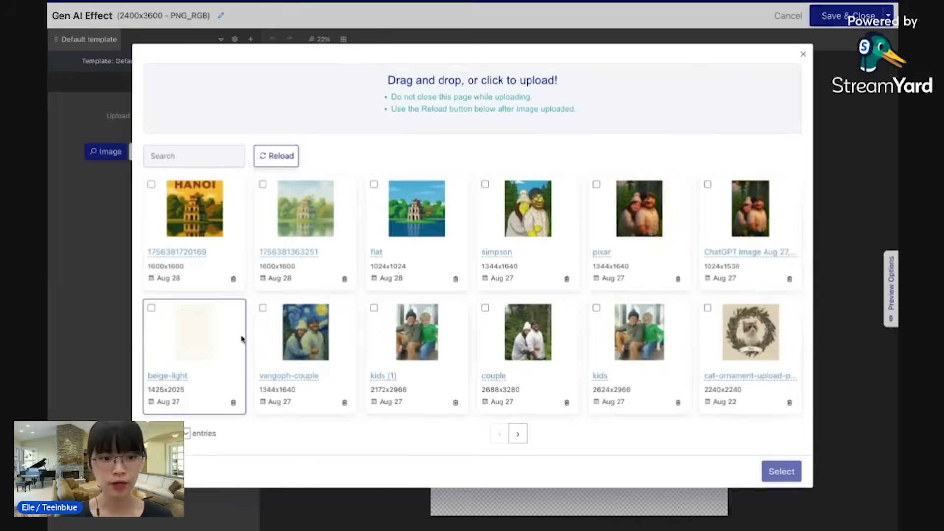
left_click(198, 333)
left_click(755, 486)
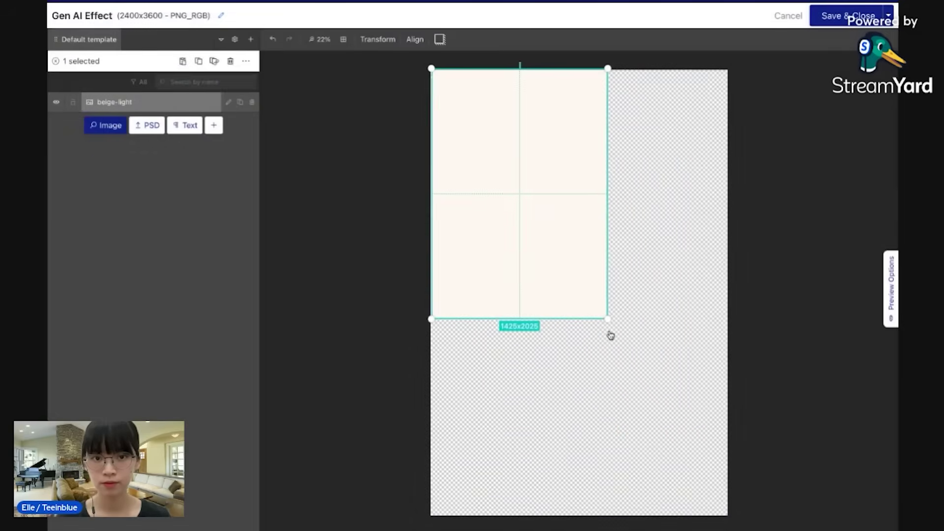
left_click_drag(606, 316, 747, 518)
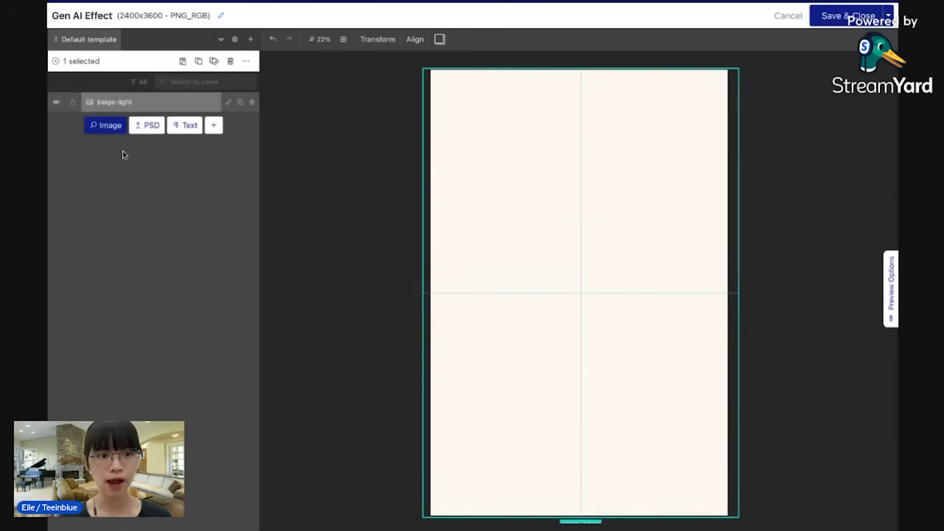
left_click(105, 125)
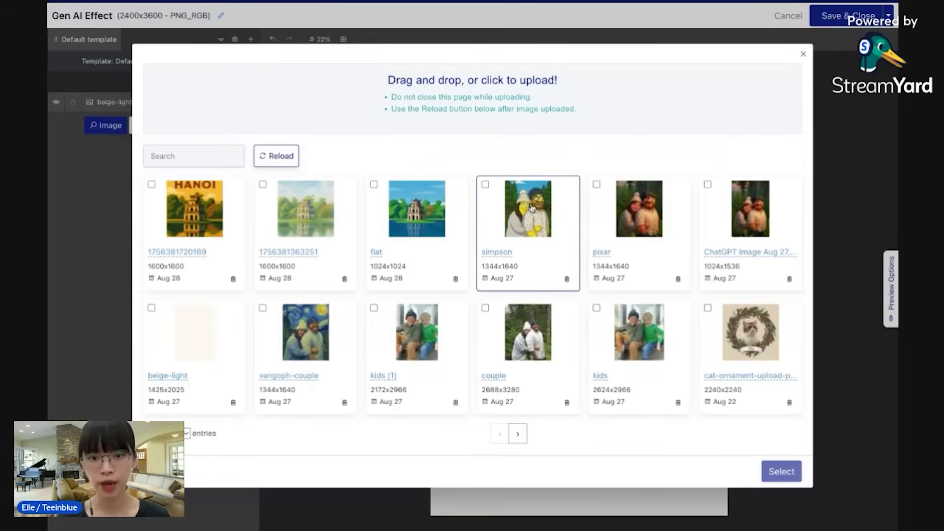
Add the simpson cartoon image, moving it toward the top-left and enlarging it across the poster
left_click(532, 209)
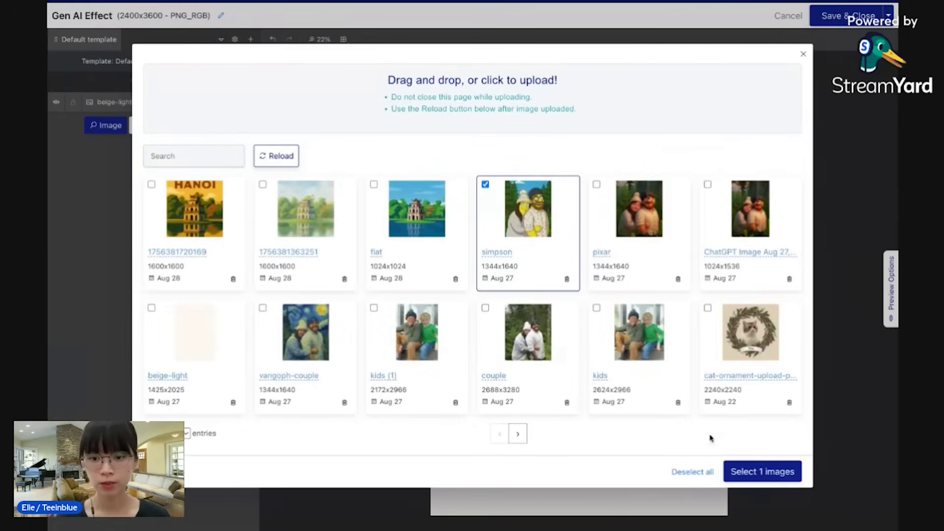
left_click(762, 473)
left_click_drag(575, 307, 537, 206)
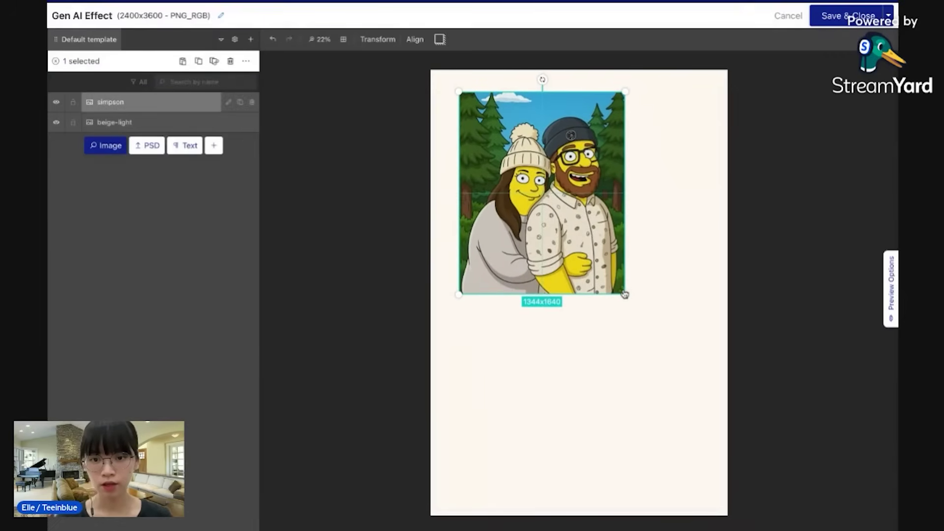
left_click_drag(624, 293, 634, 343)
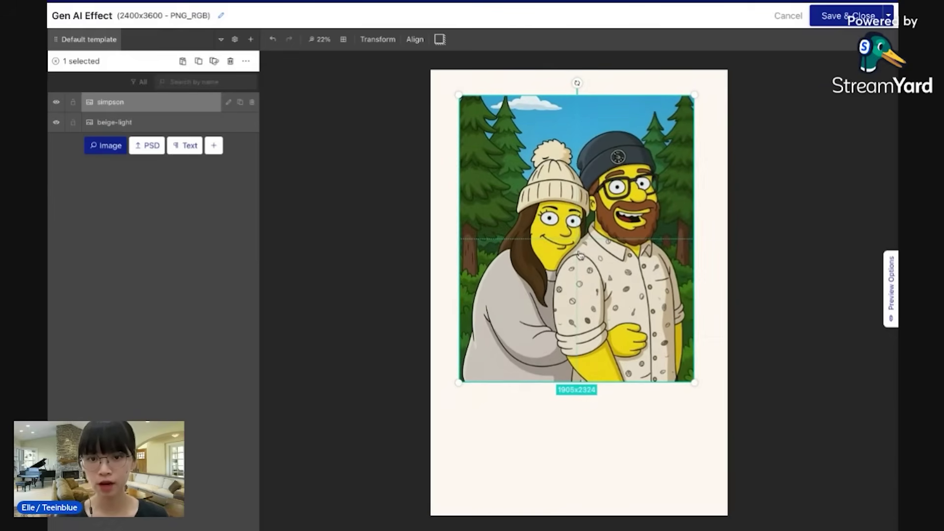
Add the couple photo to the canvas and hide its layer
left_click(116, 148)
left_click(512, 336)
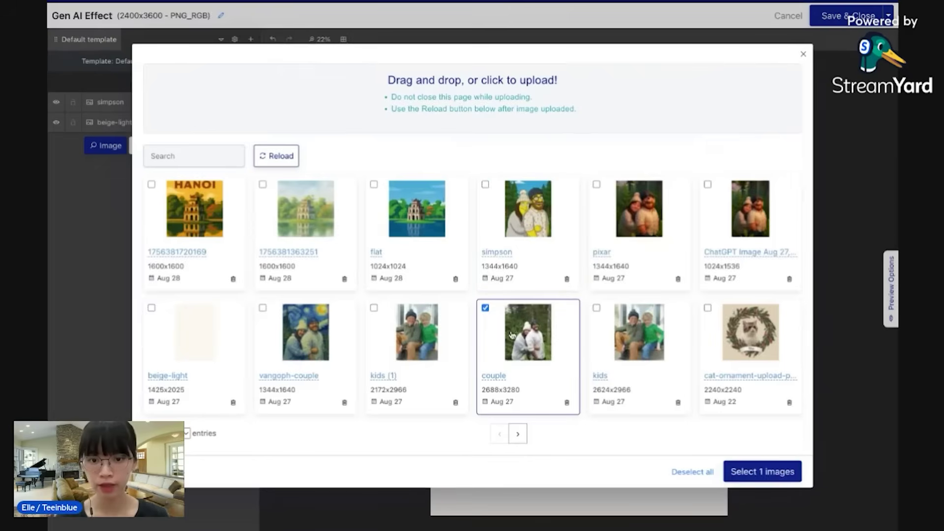
left_click(773, 472)
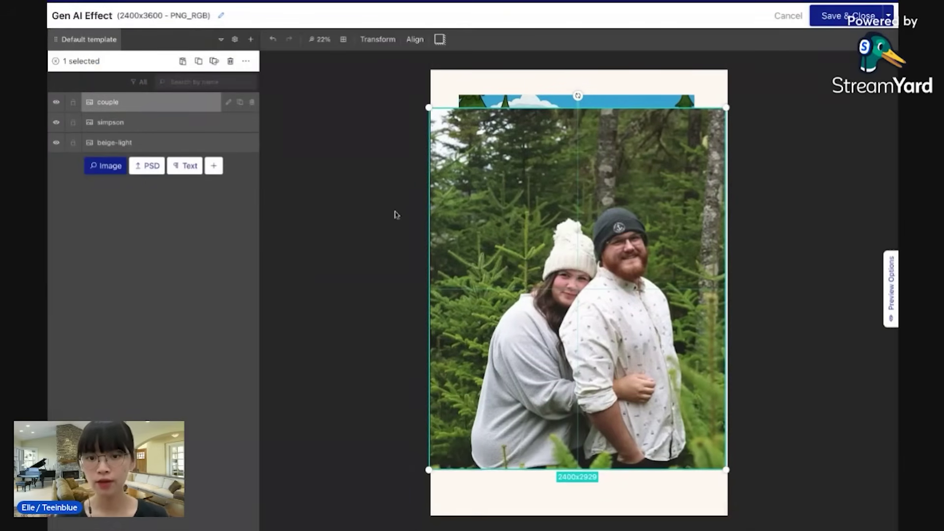
left_click(56, 103)
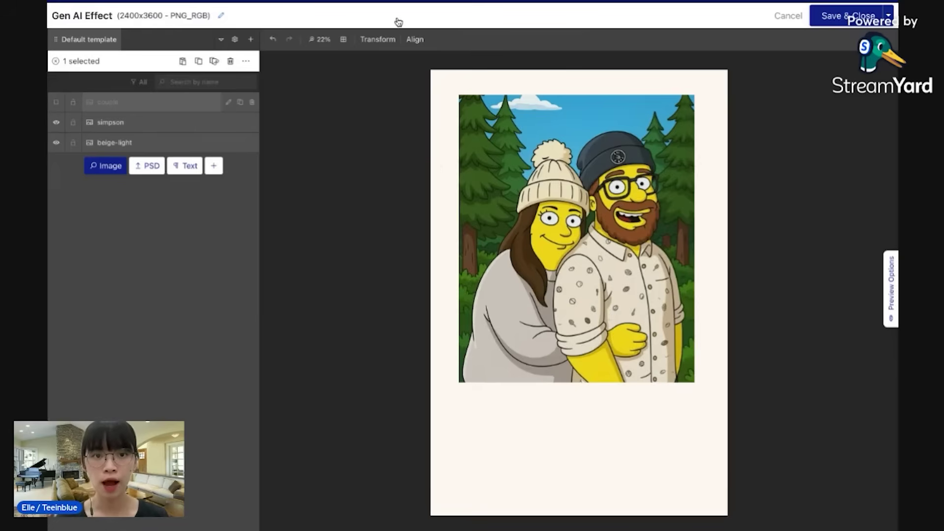
Switch to the ChatGPT chat where the couple photo became a Simpson-style image
left_click(399, 1)
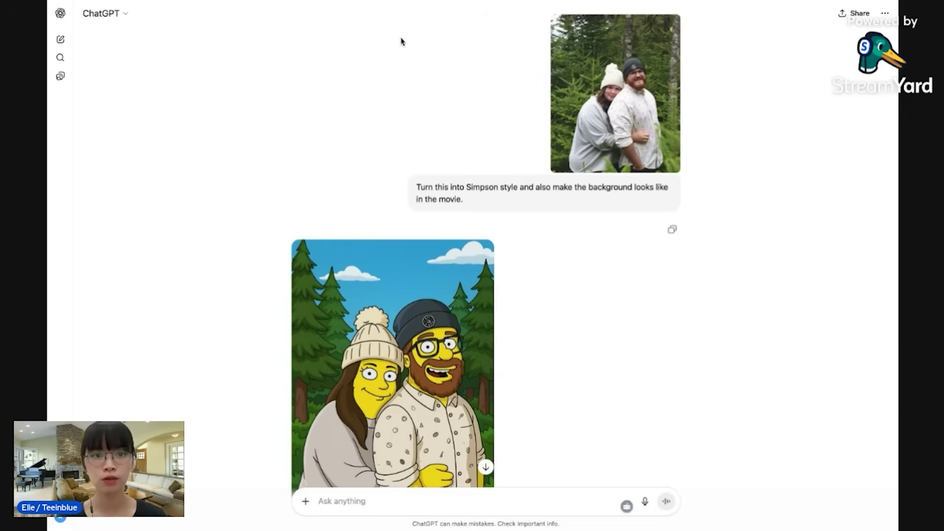
Switch the simpson layer's personalization to Upload photo
left_click(419, 4)
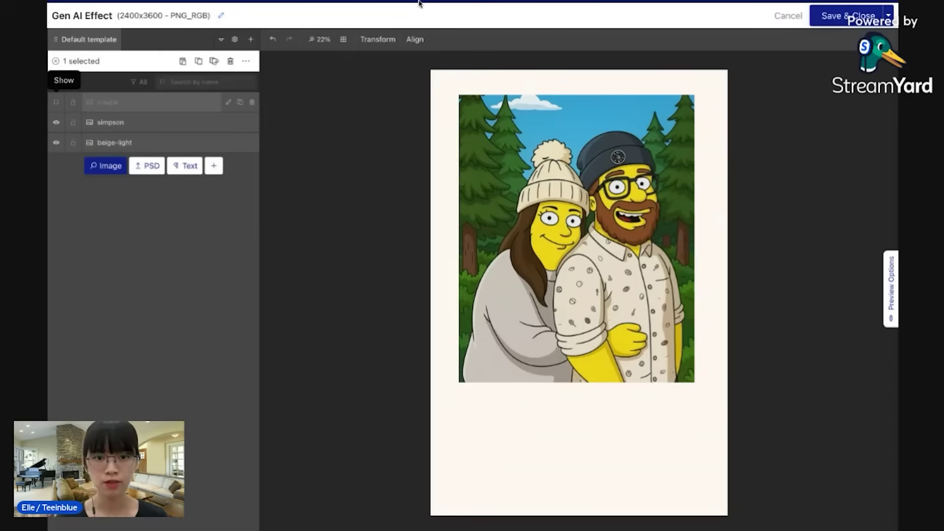
left_click(195, 126)
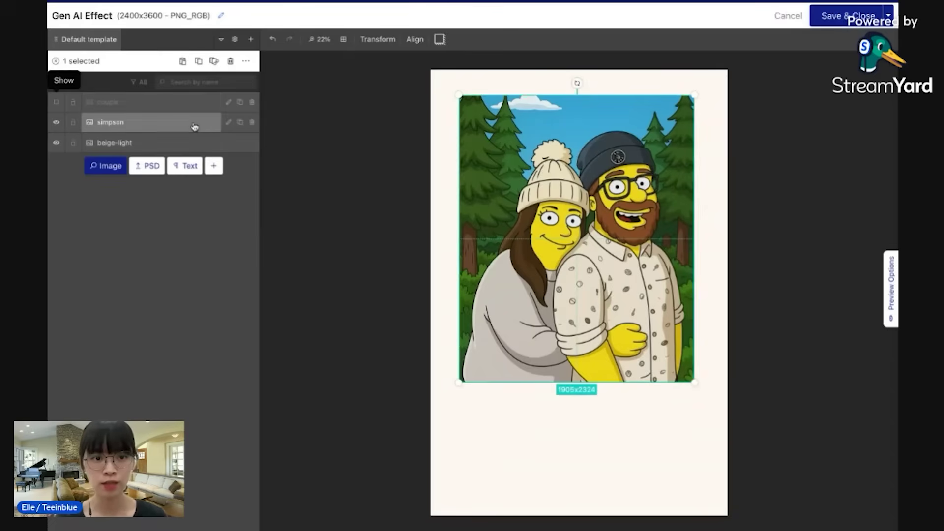
left_click(228, 123)
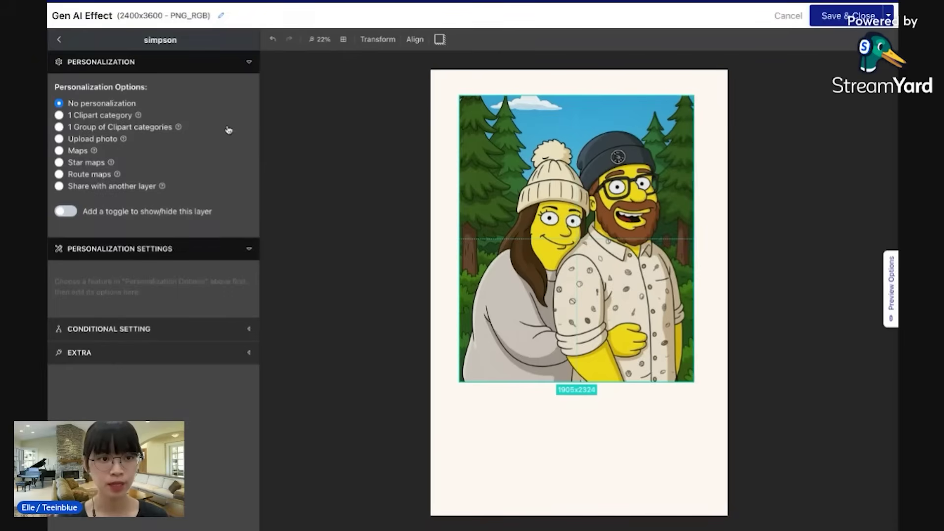
left_click(59, 140)
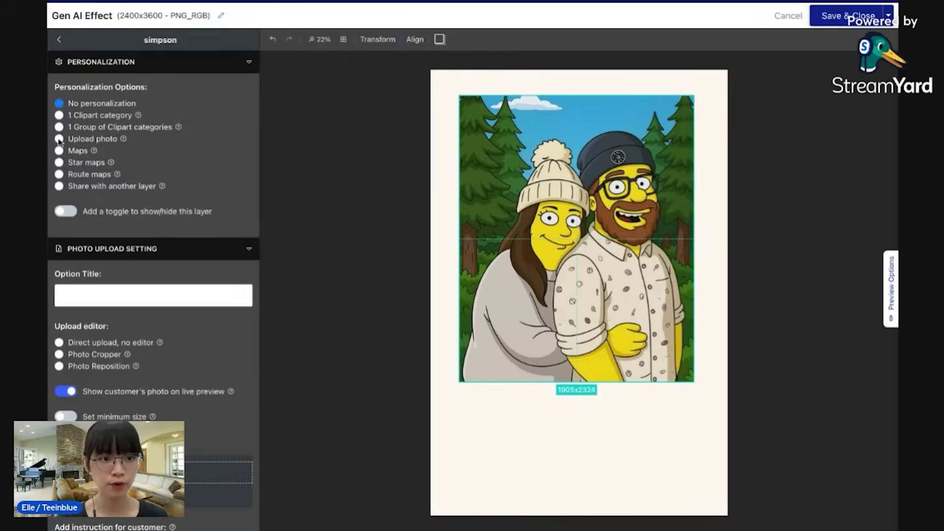
Title the upload option 'Upload your photo' and choose the Photo Reposition editor
left_click(111, 296)
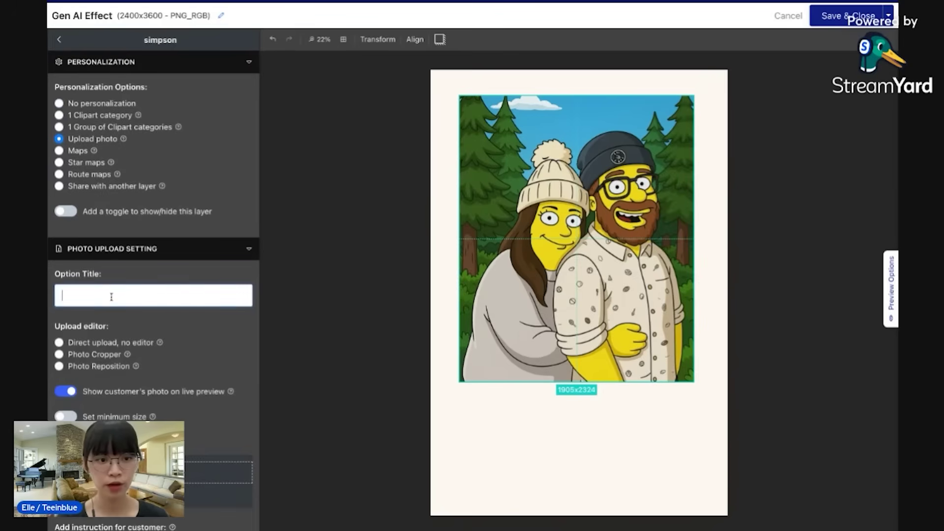
left_click(889, 307)
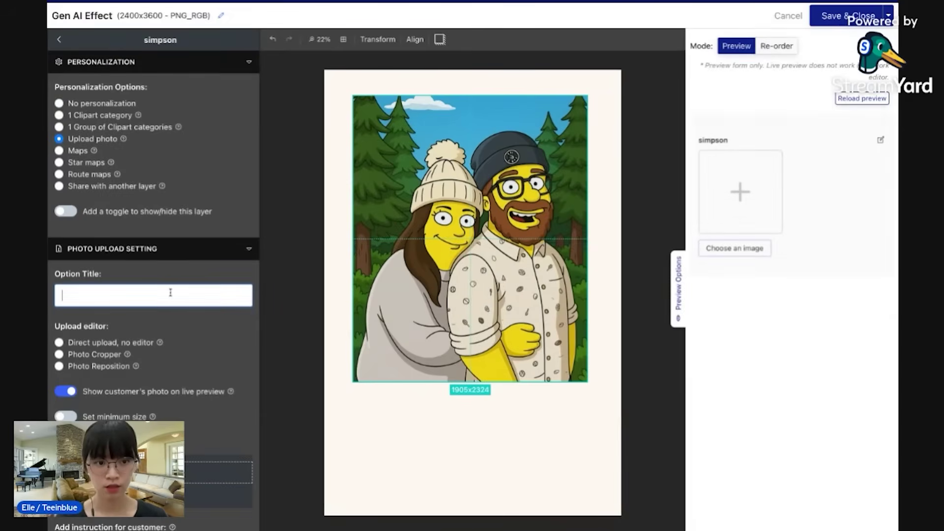
type("Uplo")
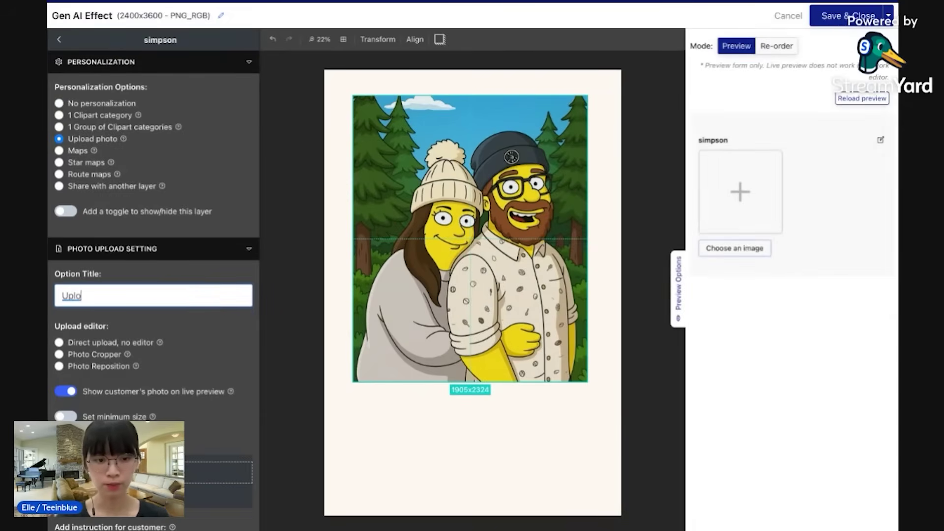
type("ad your")
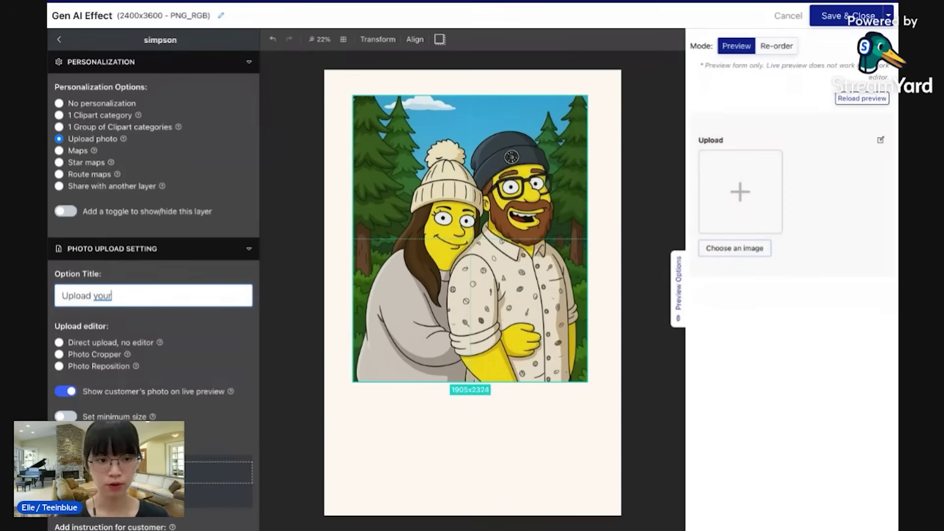
type(" phôto")
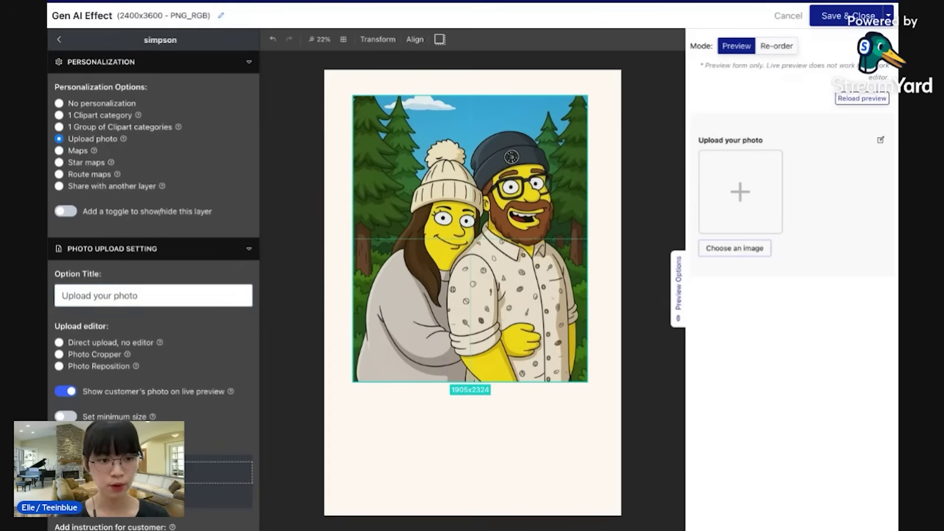
left_click(59, 367)
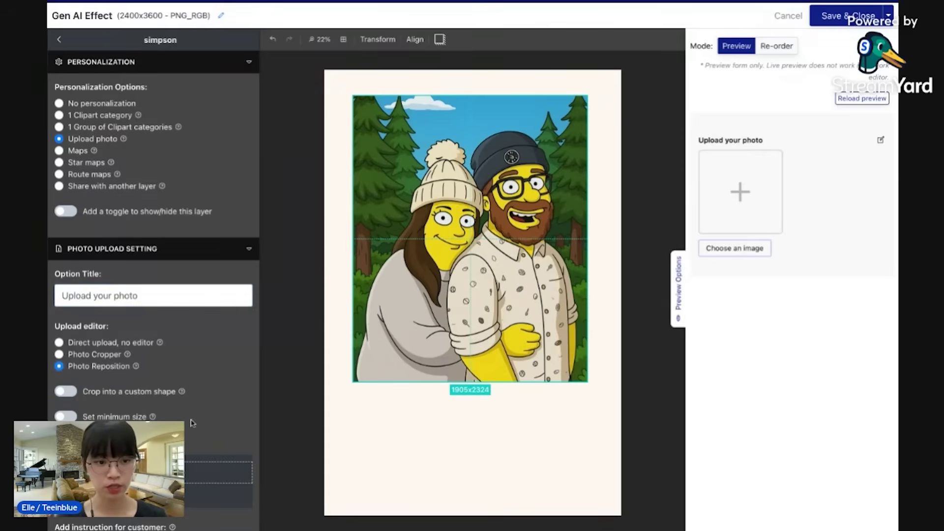
scroll(192, 422, "down", 3)
scroll(192, 422, "down", 1)
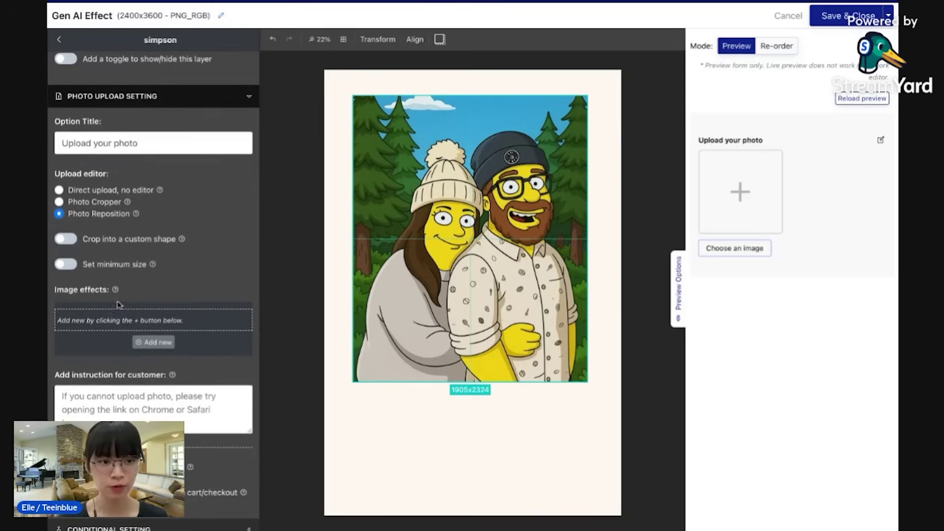
Add a Gen AI Effect (multi services) image effect to the photo upload
left_click(154, 343)
left_click(148, 327)
type("Gen")
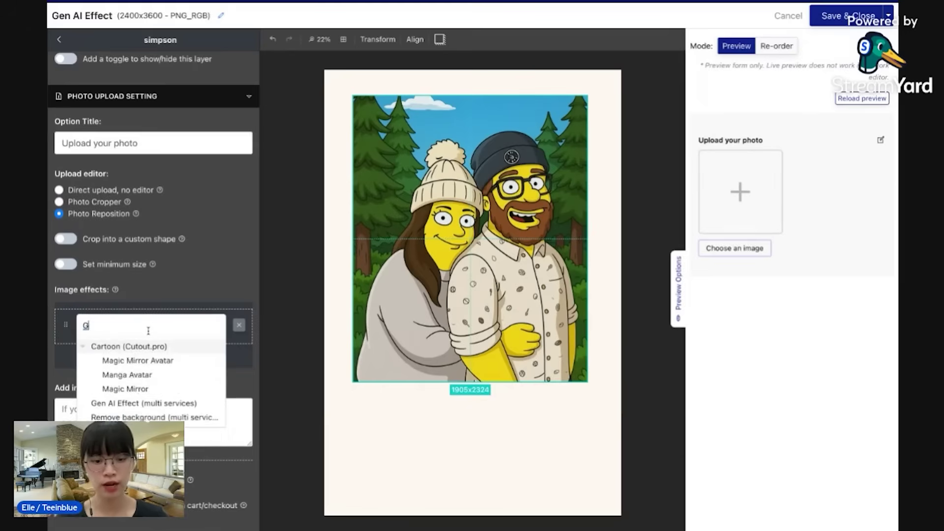
left_click(157, 346)
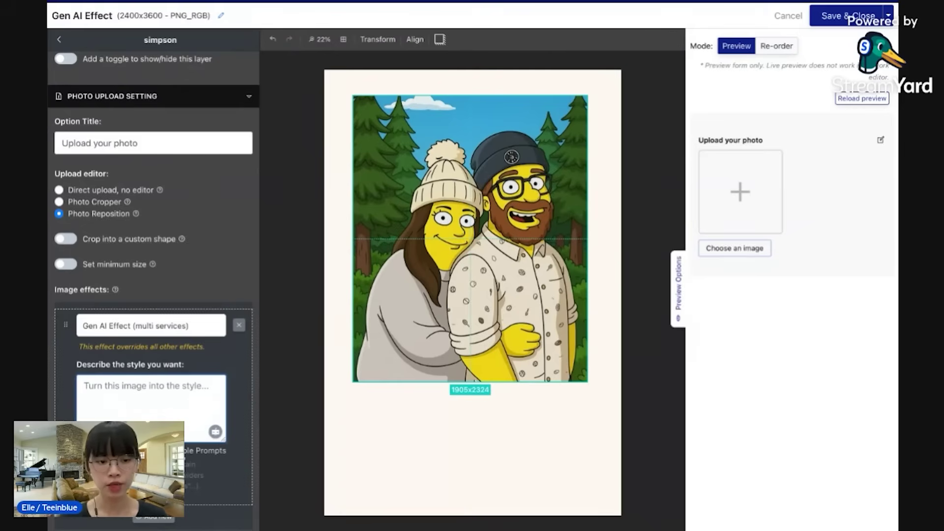
Paste the example Simpson-style prompt with movie-like background into the style description
left_click(204, 450)
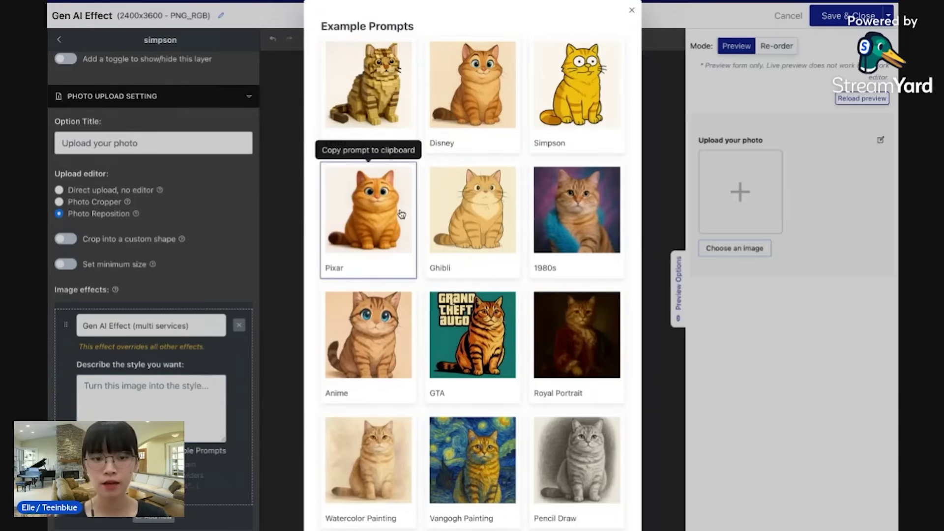
left_click(554, 104)
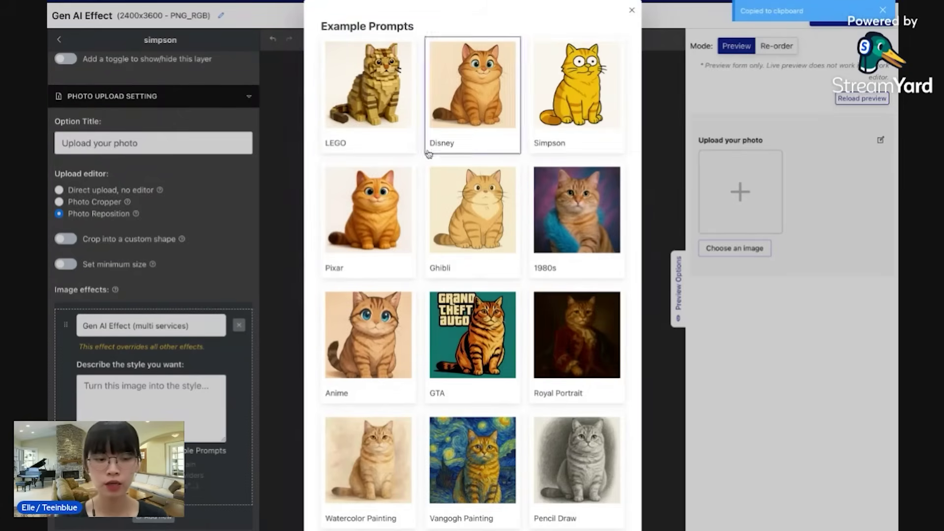
left_click(149, 388)
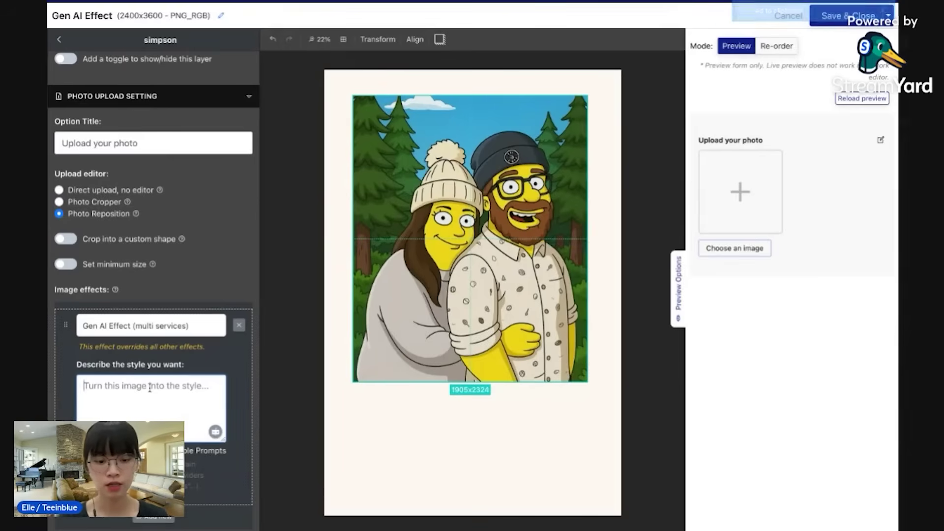
key("ctrl+v")
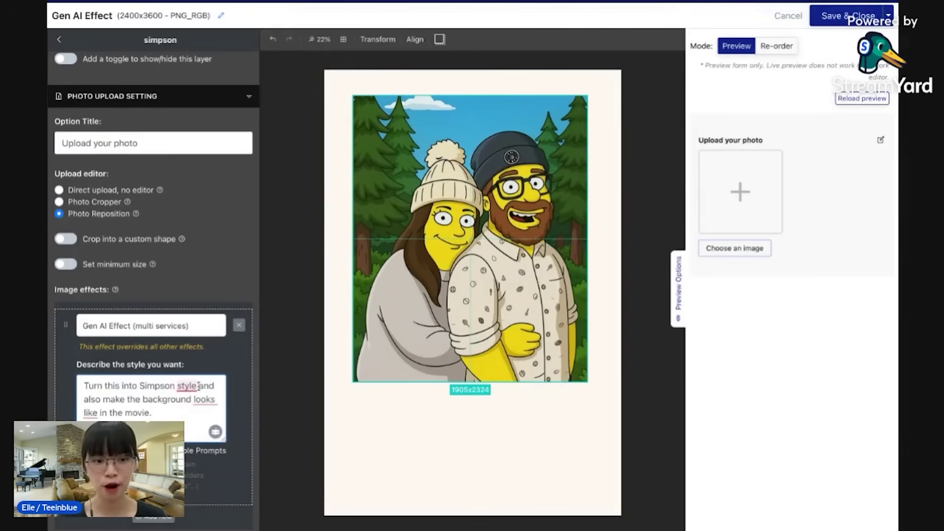
scroll(242, 398, "down", 4)
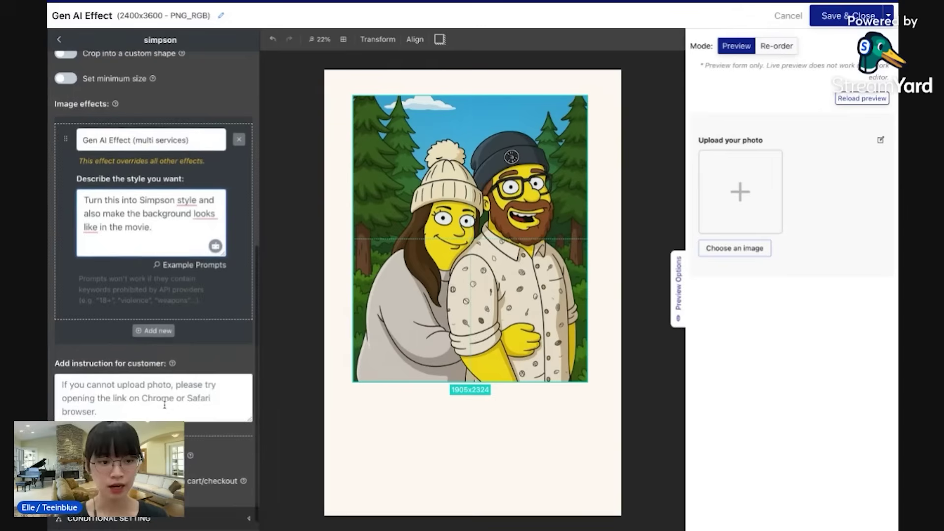
Change the customer instruction to 'Please wait for a few minutes for AI to generate your photo'
left_click(160, 390)
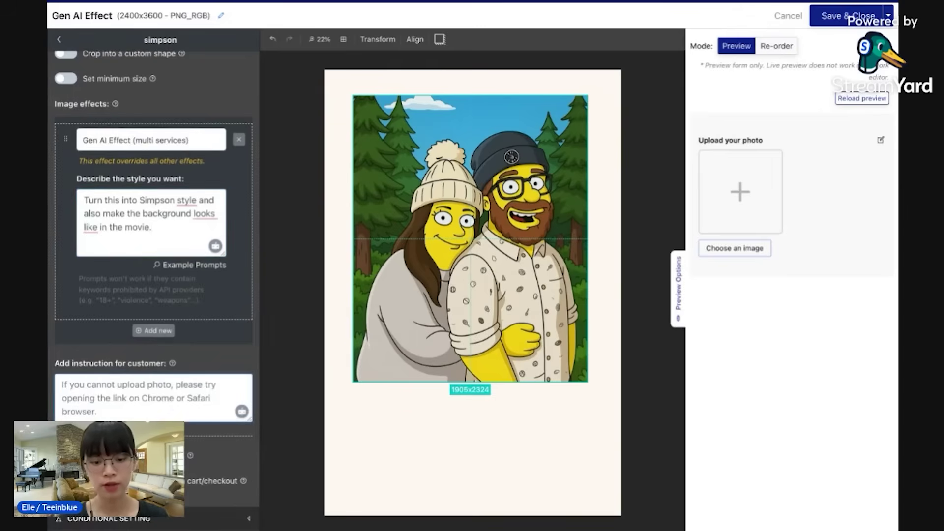
key("ctrl+a")
type("Please wait for a few minutes fo")
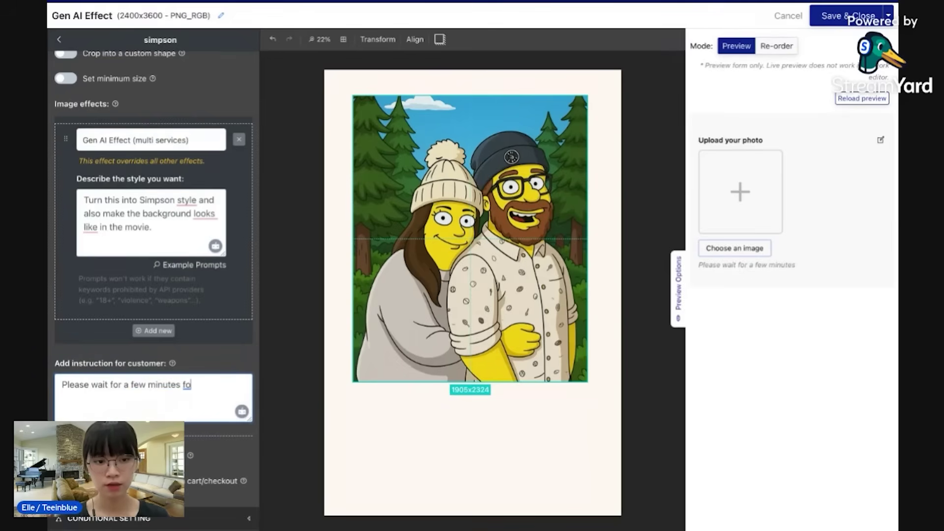
type("r AI to")
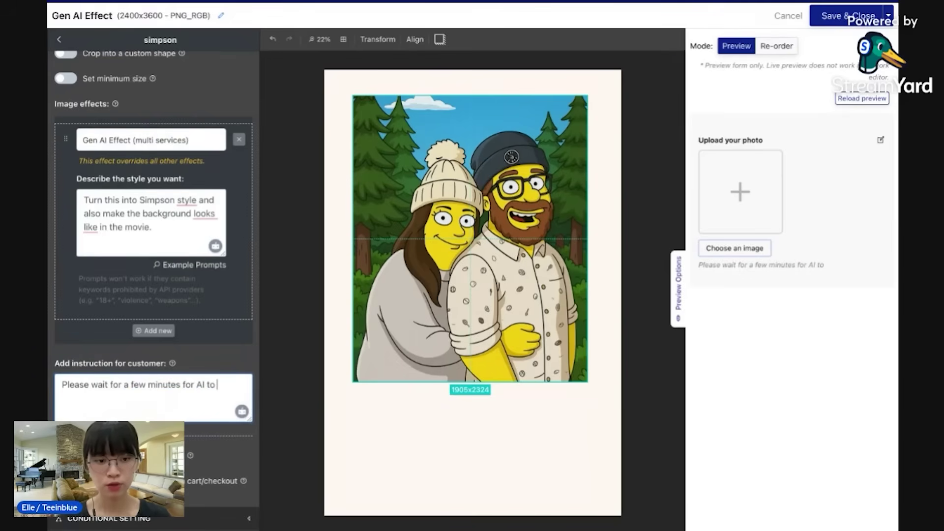
type(" generate ")
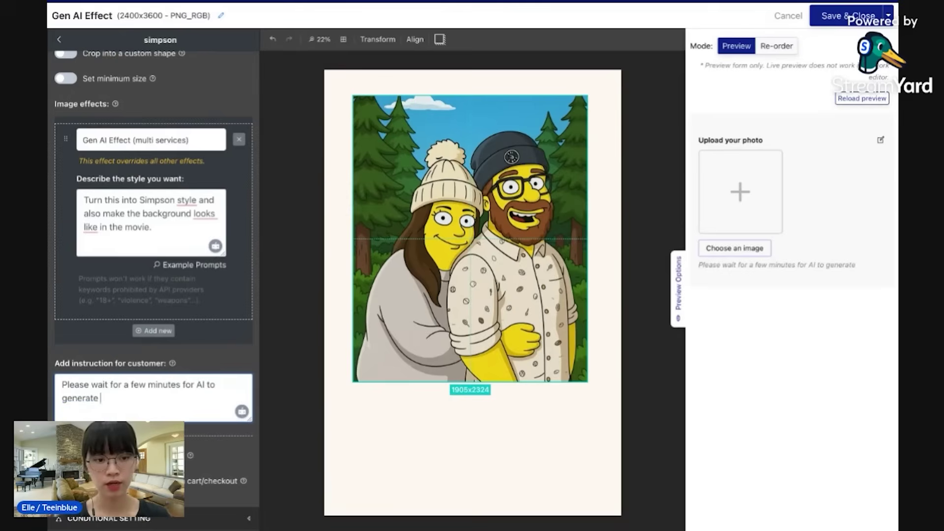
type("your p")
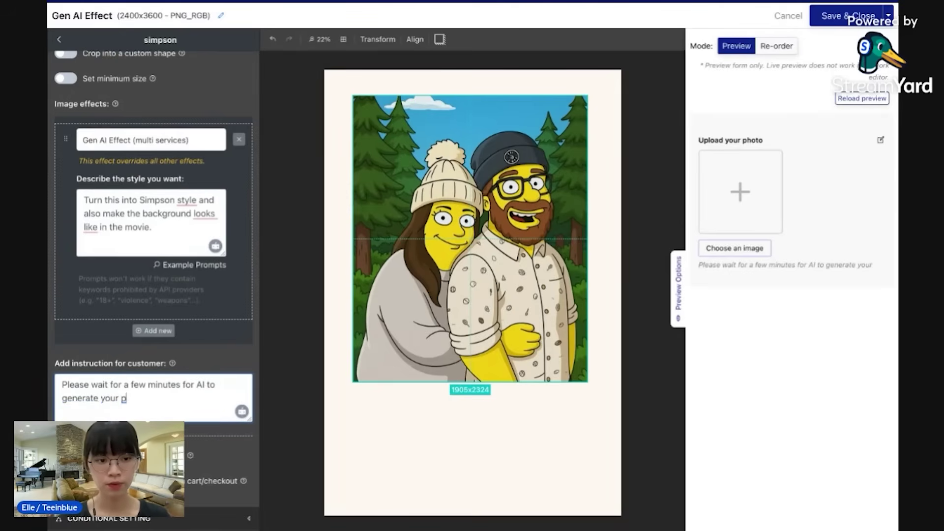
type("hot")
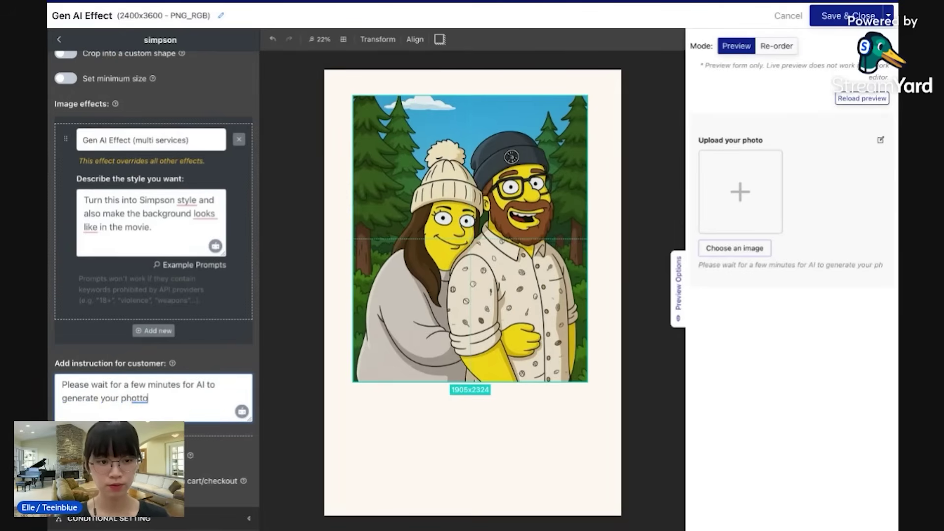
type("o")
left_click(221, 364)
left_click(59, 40)
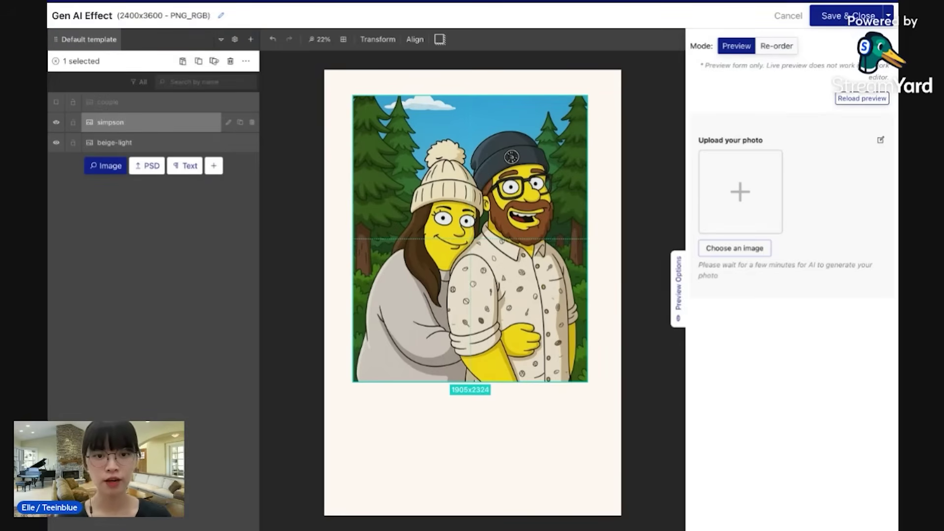
Add a new text layer reading 'Our Engagement Day'
left_click(678, 264)
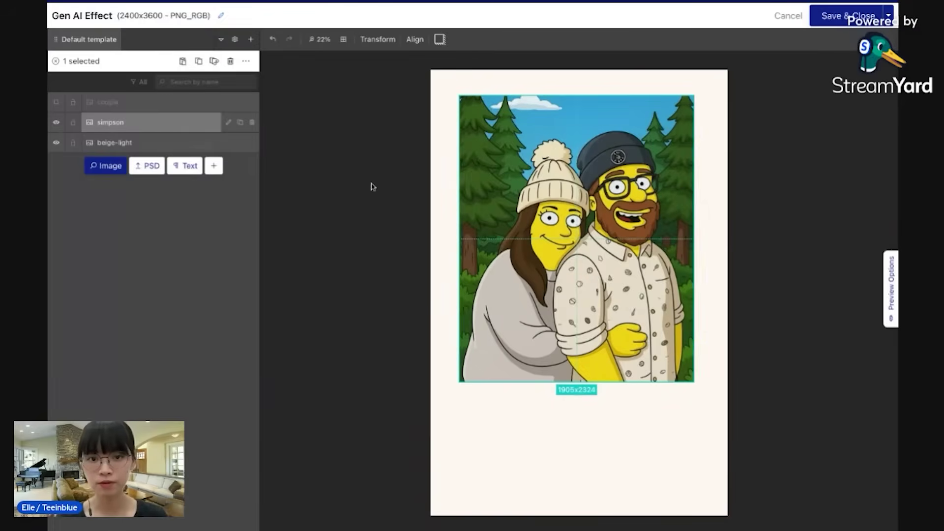
left_click(184, 166)
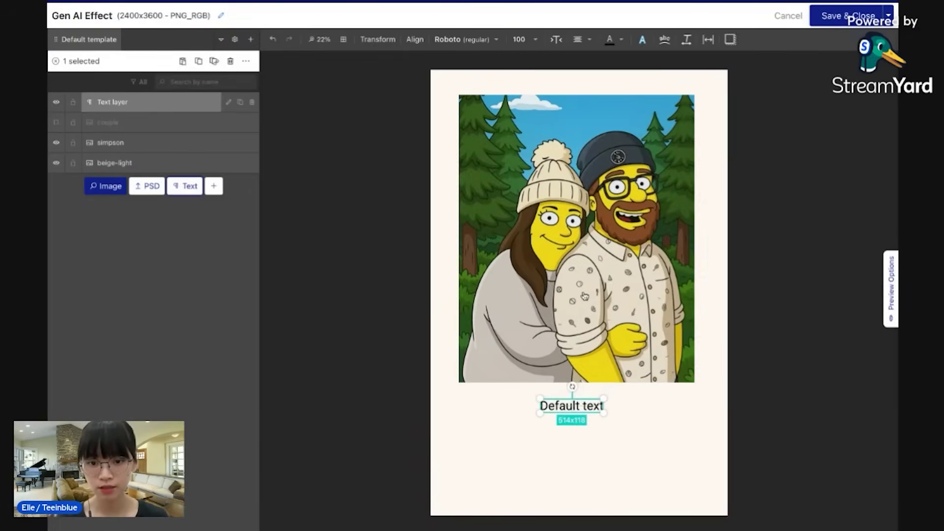
left_click(228, 103)
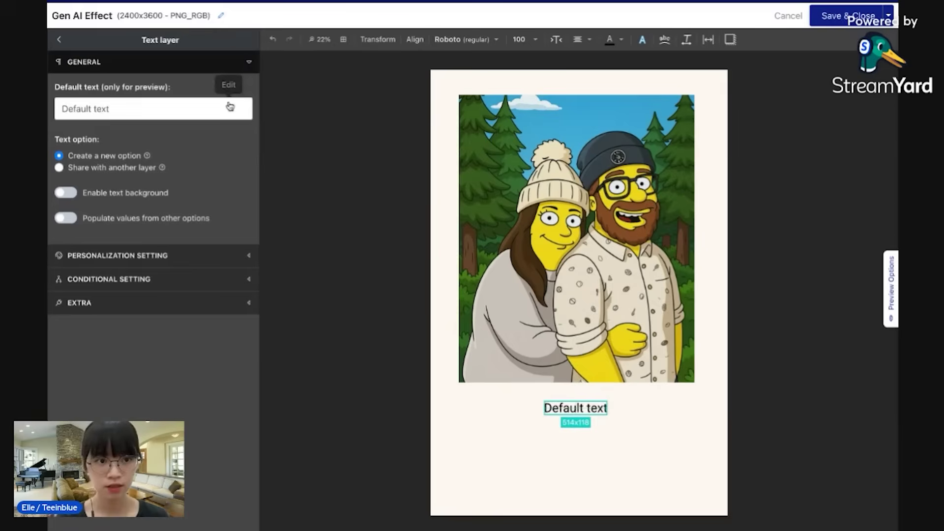
triple_click(177, 118)
type("Our ")
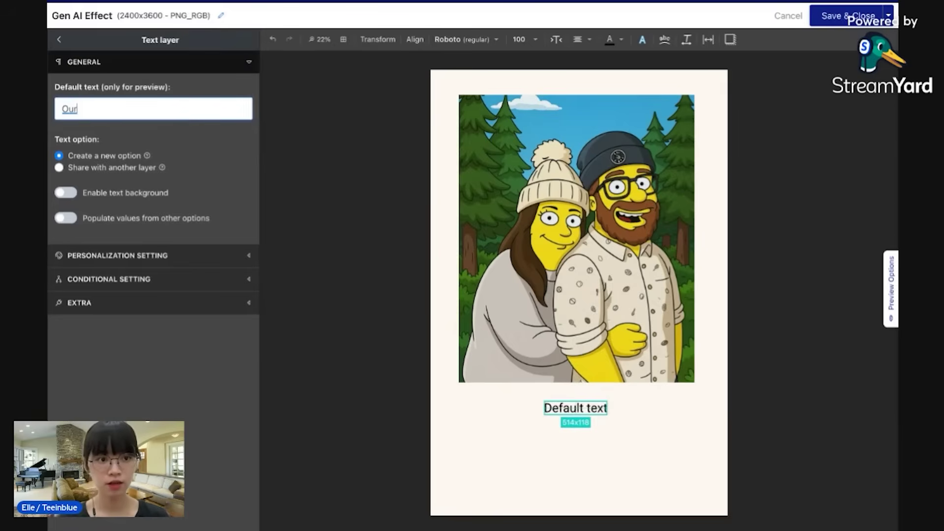
type("E")
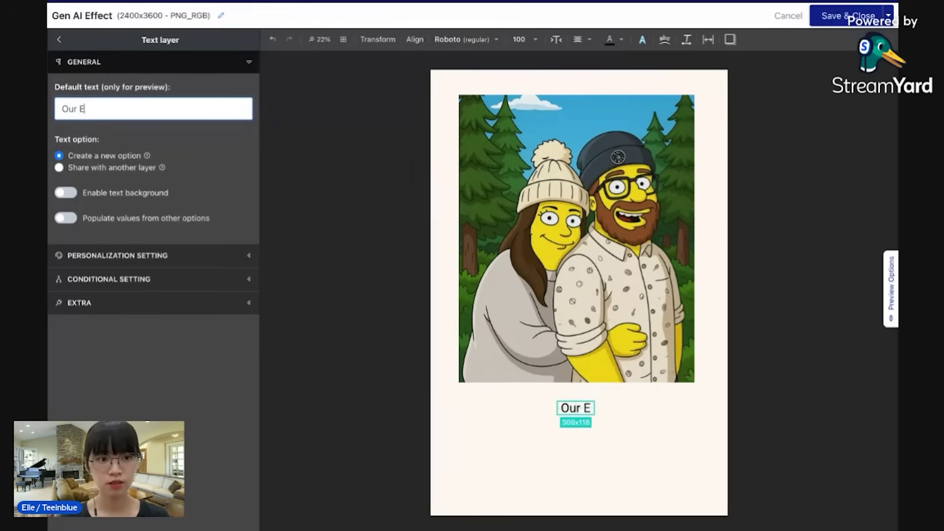
type("ngageme")
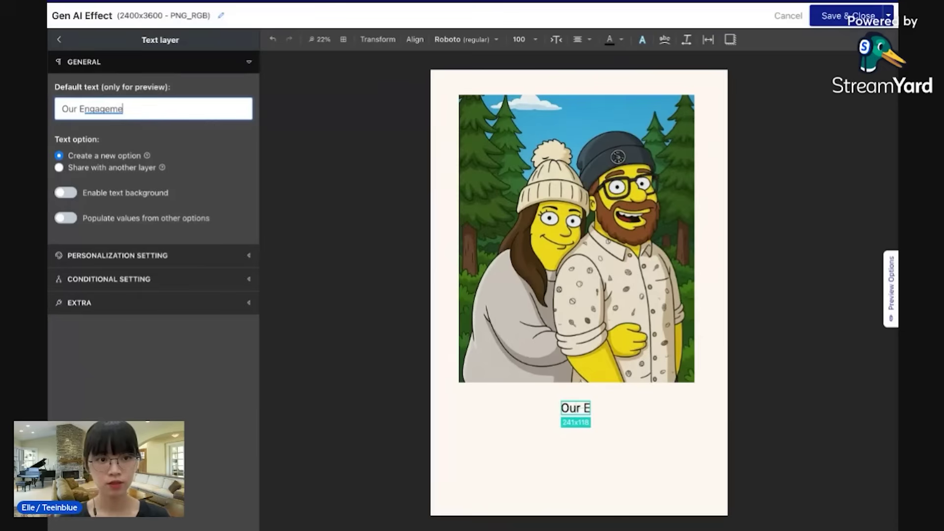
type("nt Day")
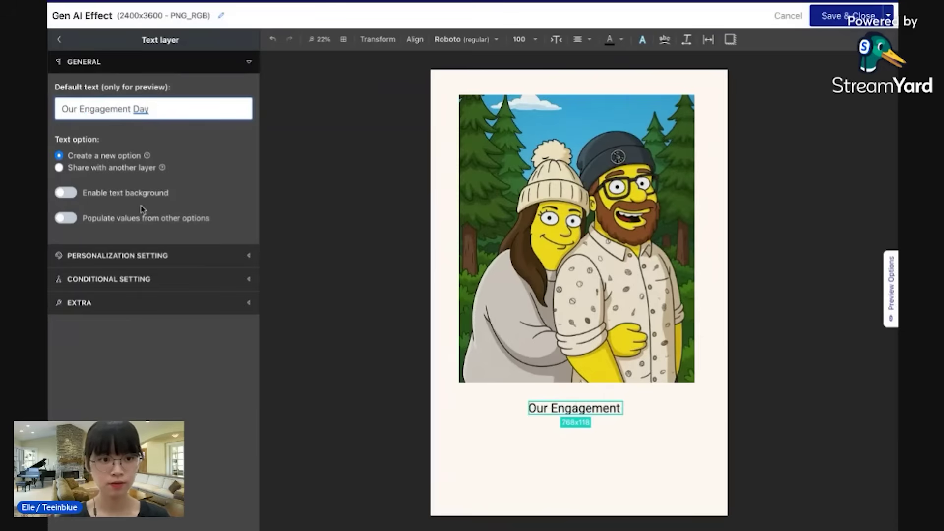
Enable personalization with option title 'Your message' and 'Our Engagement Day' as placeholder
left_click(107, 261)
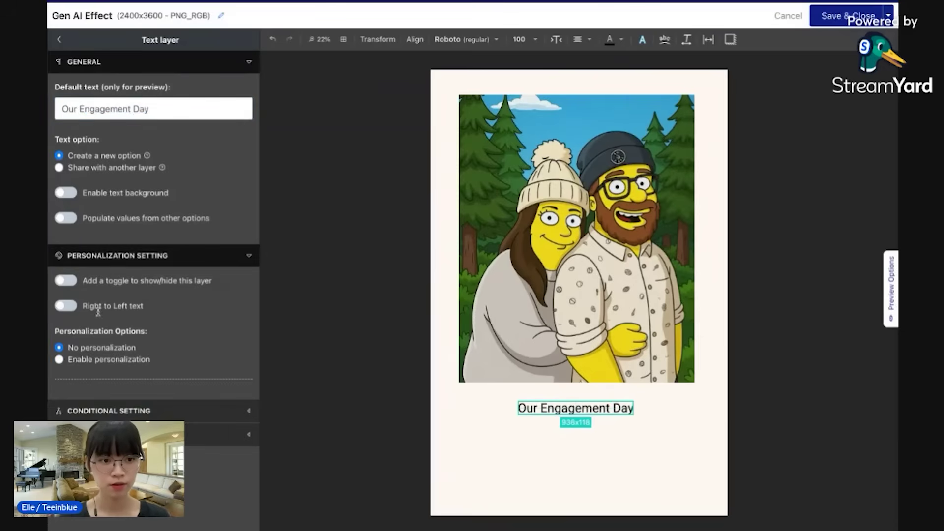
left_click(83, 364)
scroll(94, 344, "down", 3)
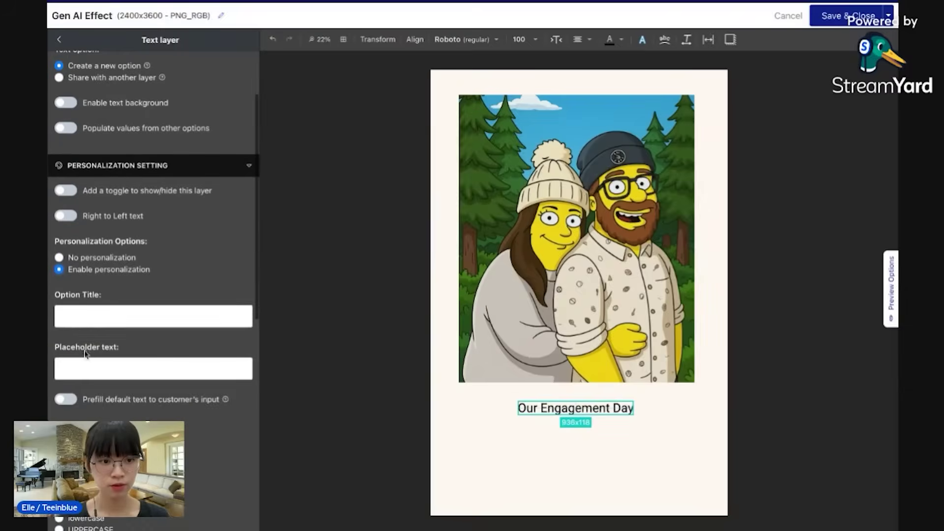
left_click(105, 318)
type("Your me")
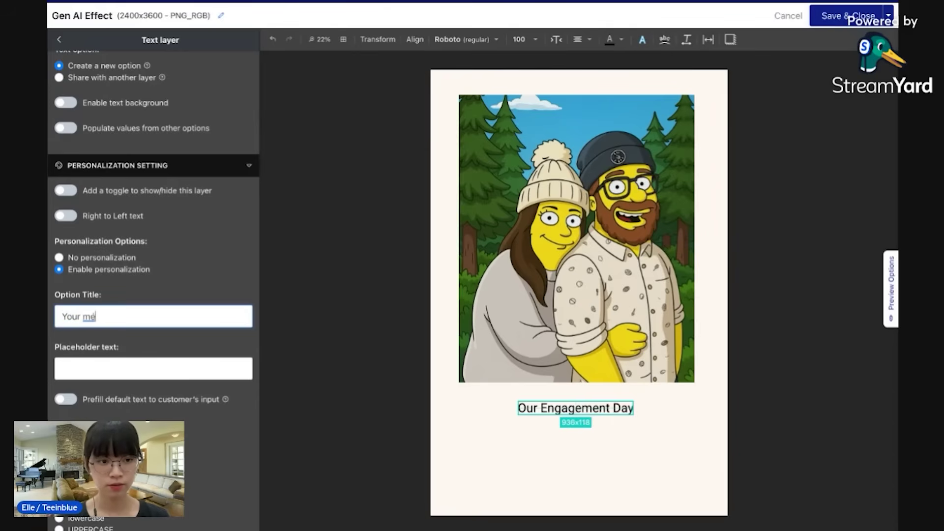
type("ssage")
left_click(64, 369)
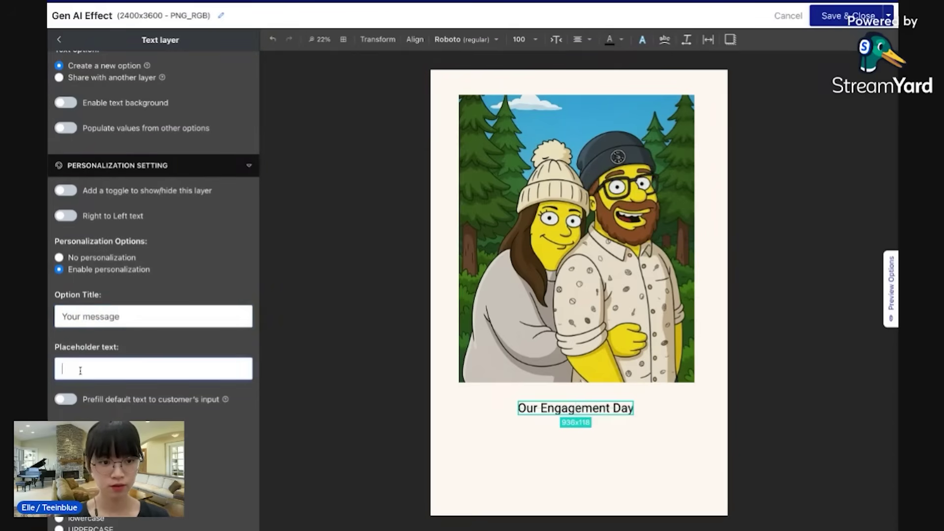
scroll(180, 161, "up", 1)
scroll(180, 161, "up", 2)
triple_click(158, 109)
key("ctrl+c")
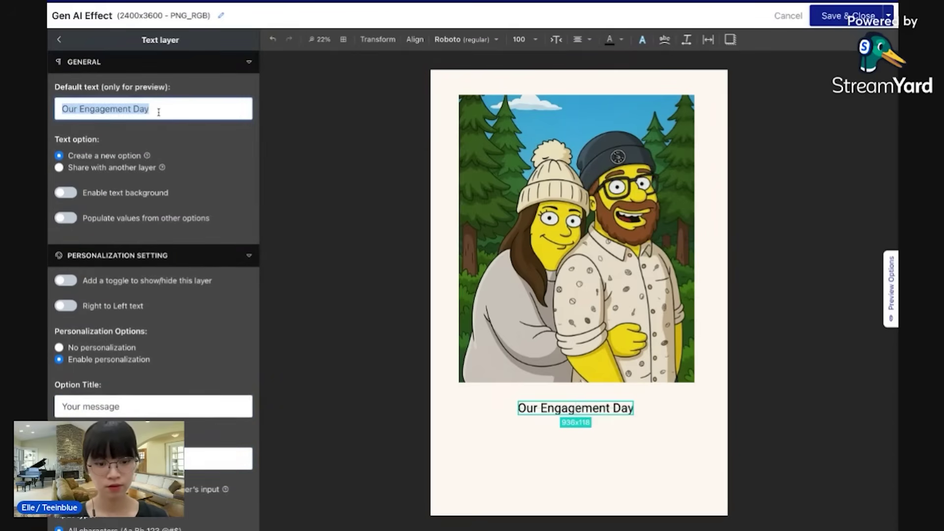
scroll(186, 231, "down", 8)
scroll(182, 238, "up", 4)
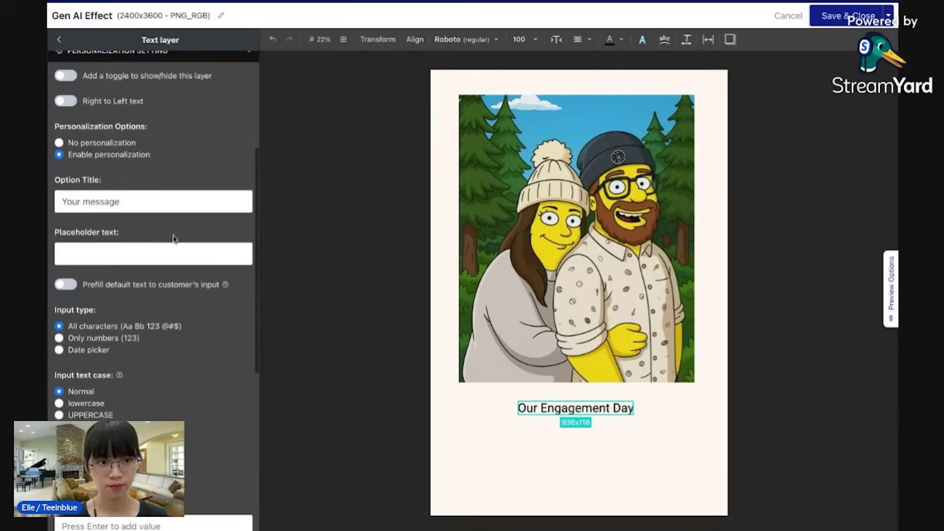
left_click(164, 250)
key("ctrl+v")
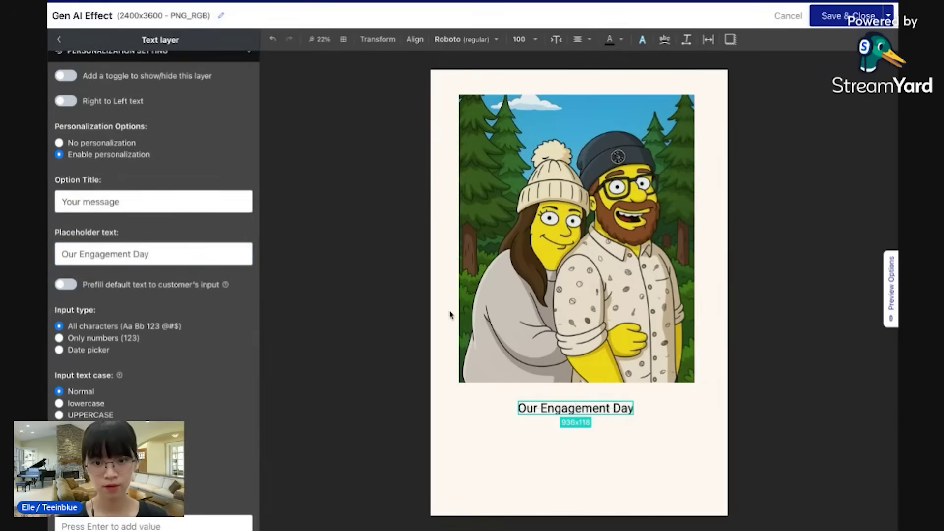
Give the title the custom Goudy Heavyface Std Regular font and enlarge it to size 147
left_click(466, 41)
left_click(472, 94)
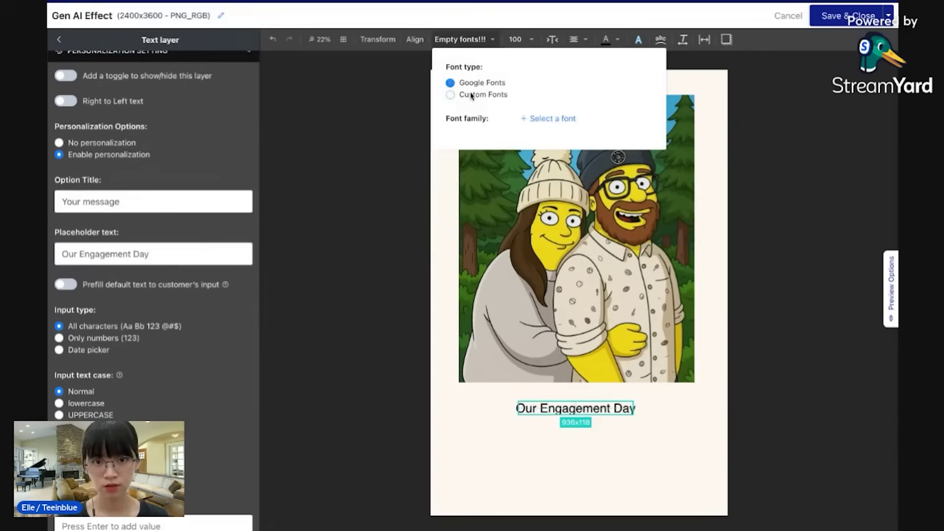
left_click(532, 117)
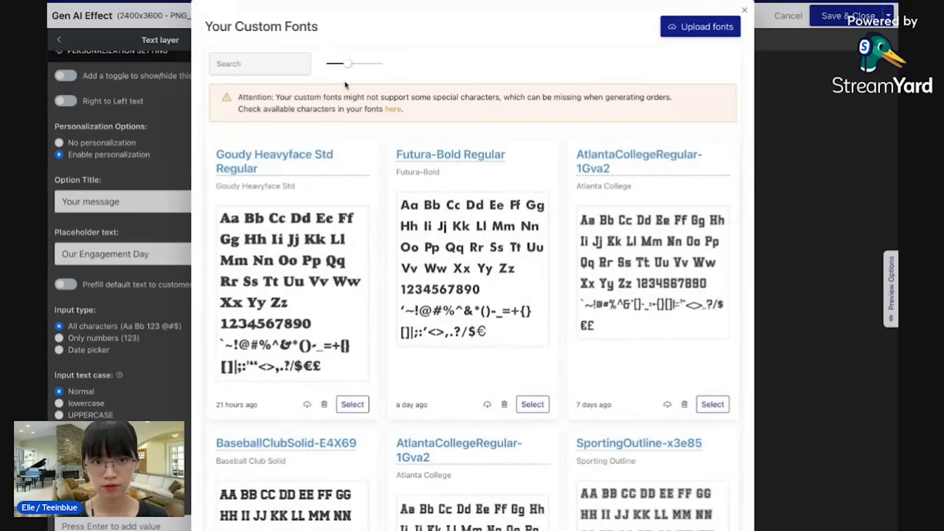
type("dis")
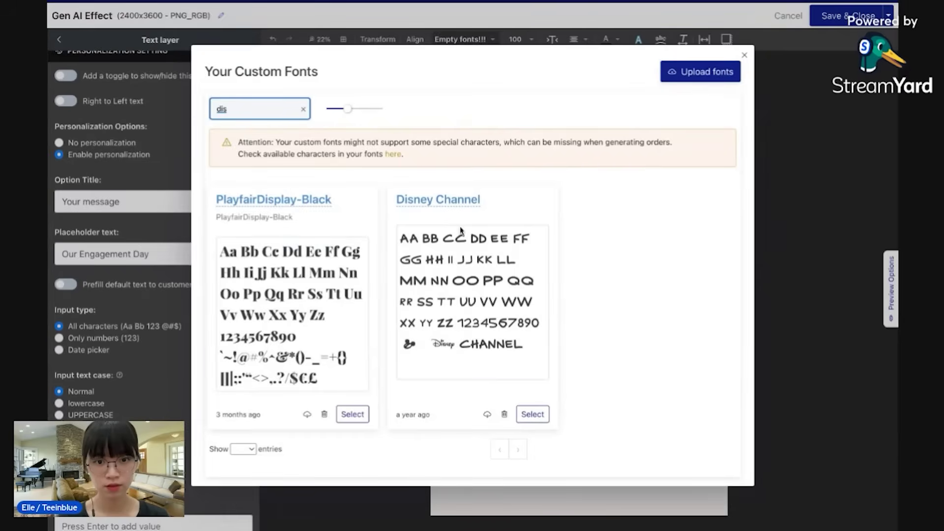
left_click(532, 414)
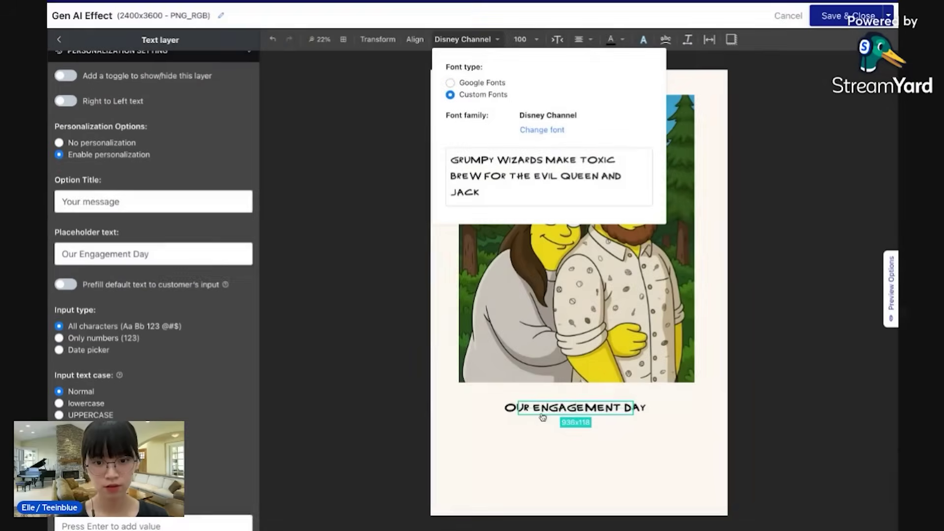
left_click(552, 132)
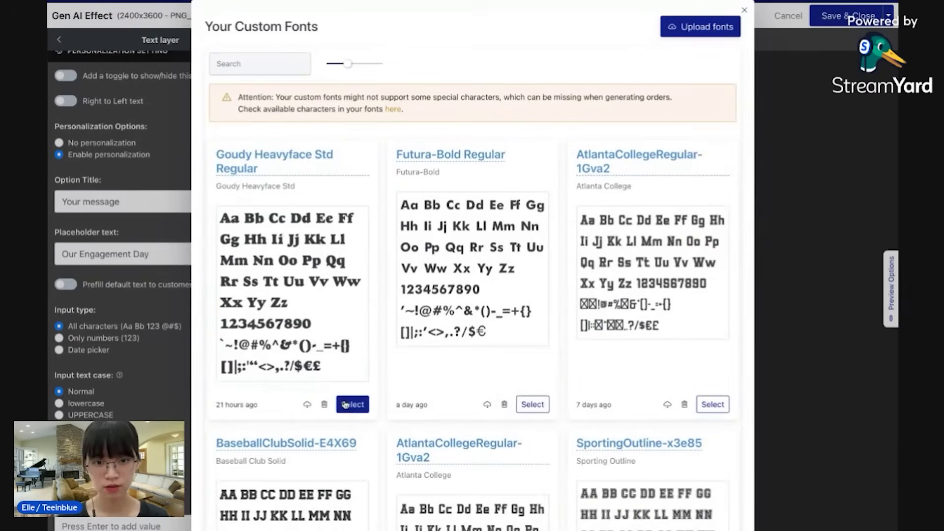
left_click(345, 404)
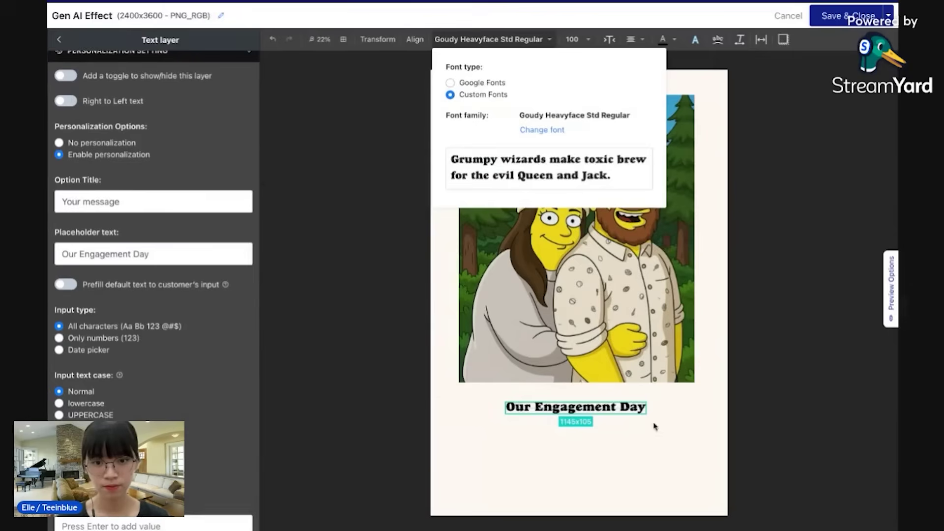
left_click(647, 412)
mouse_move(647, 412)
left_mouse_down()
mouse_move(708, 422)
mouse_move(643, 415)
mouse_move(655, 416)
left_mouse_up()
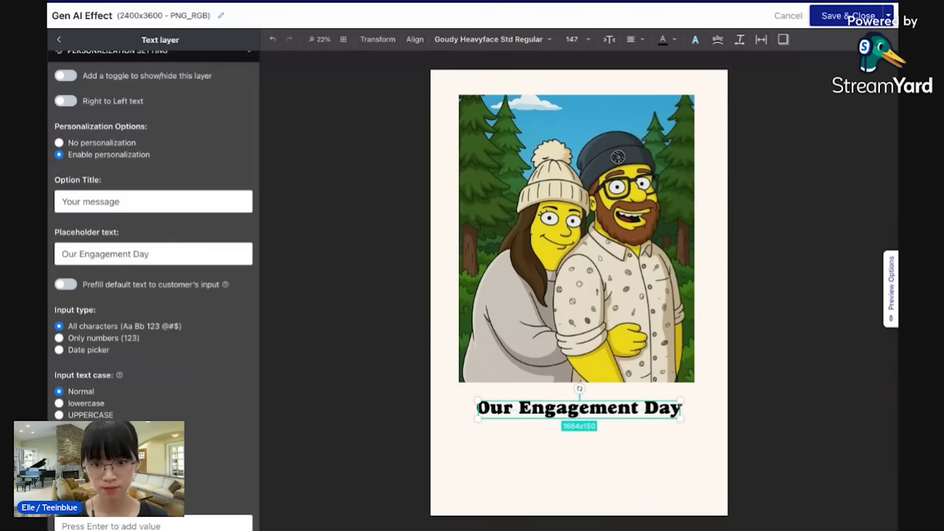
Duplicate the title layer below it and replace its text with the couple's names
left_click(60, 40)
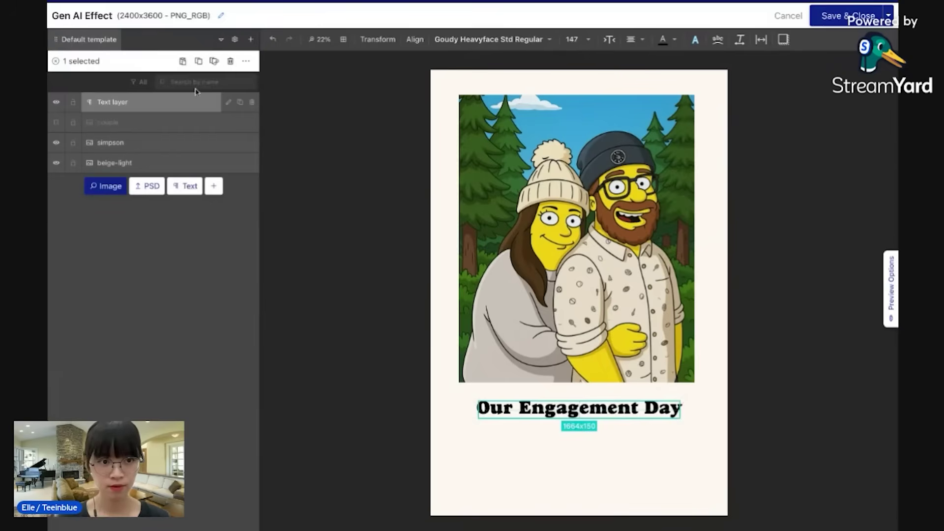
left_click(239, 104)
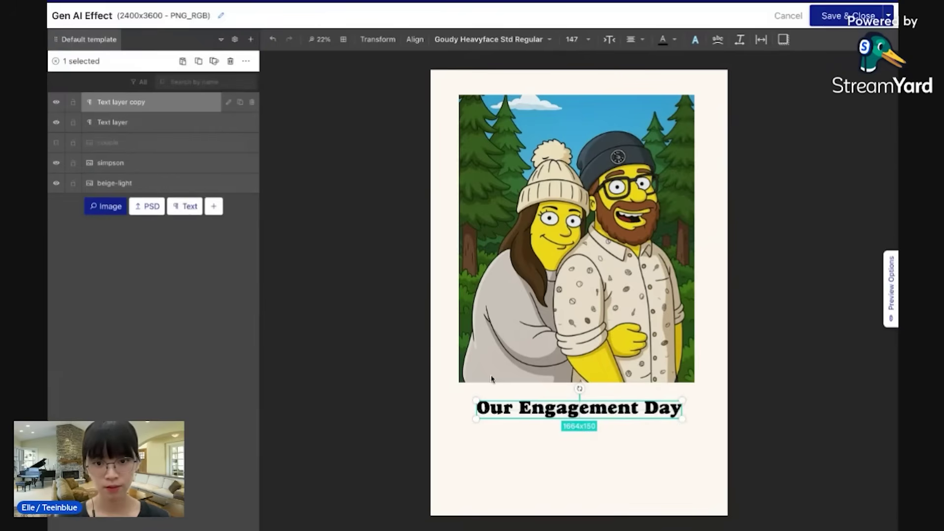
left_click_drag(582, 396, 580, 424)
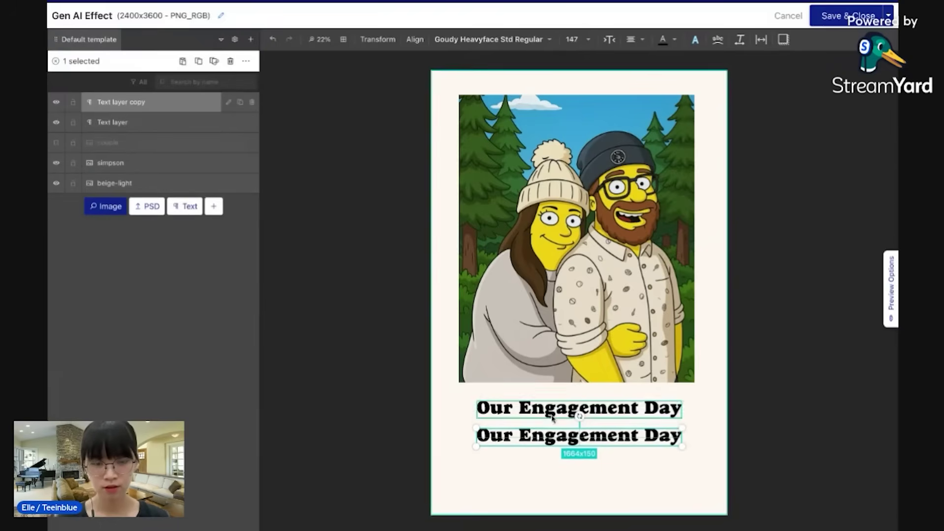
left_click(227, 102)
left_click(161, 105)
key("ctrl+a")
type("Mi")
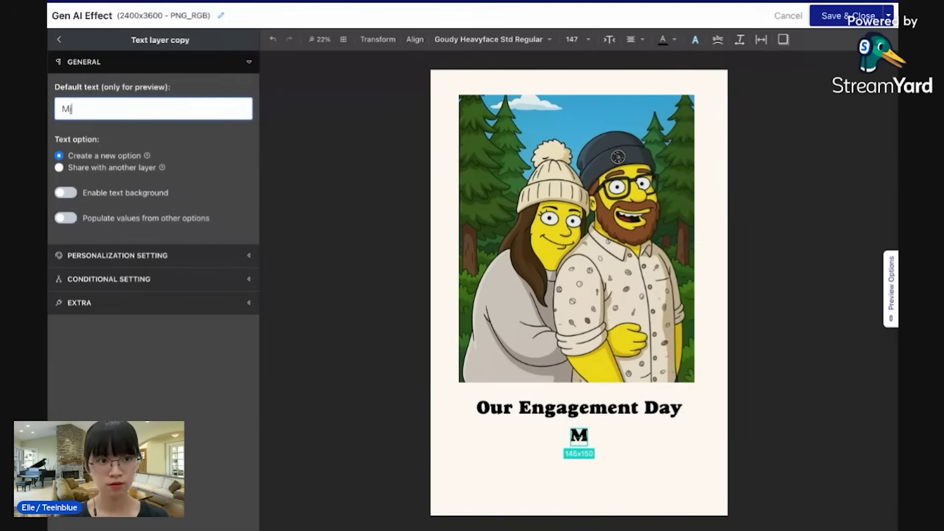
type("chae")
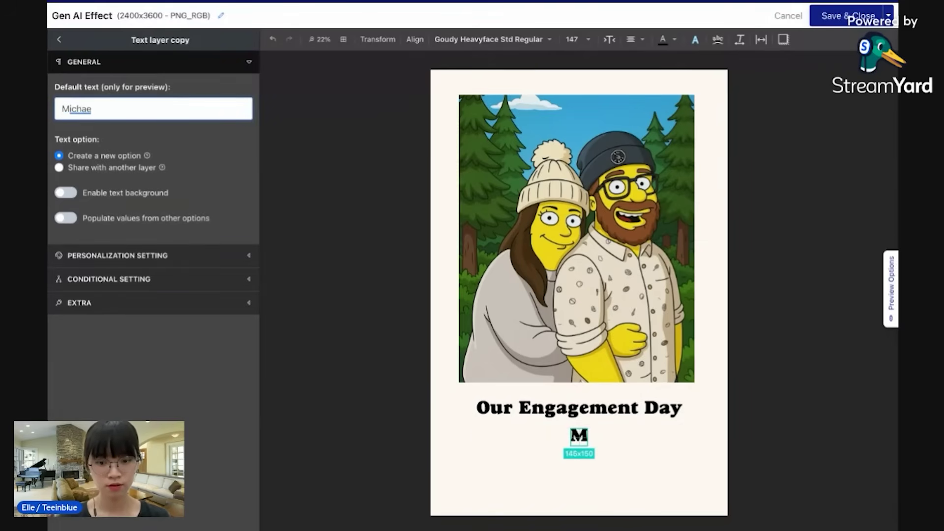
type("l and Anna")
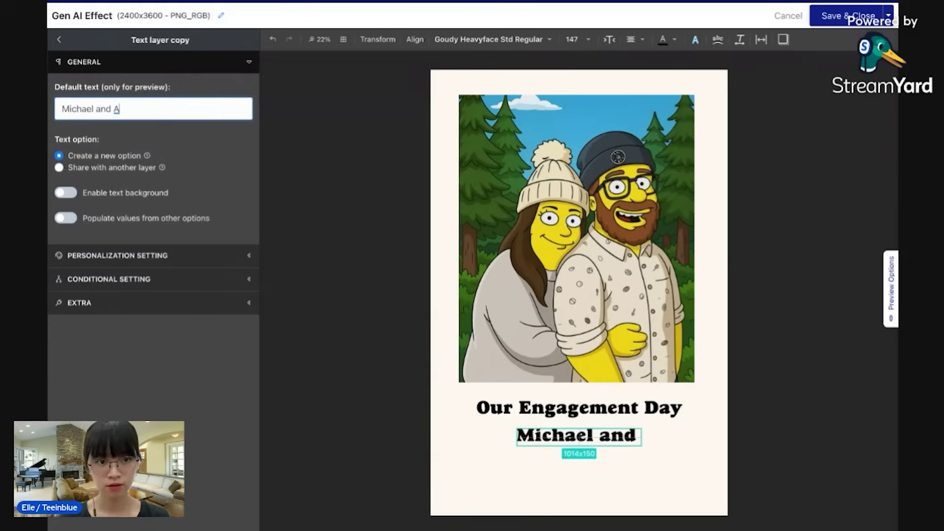
Change the names line's option title to 'Your name'
left_click(187, 255)
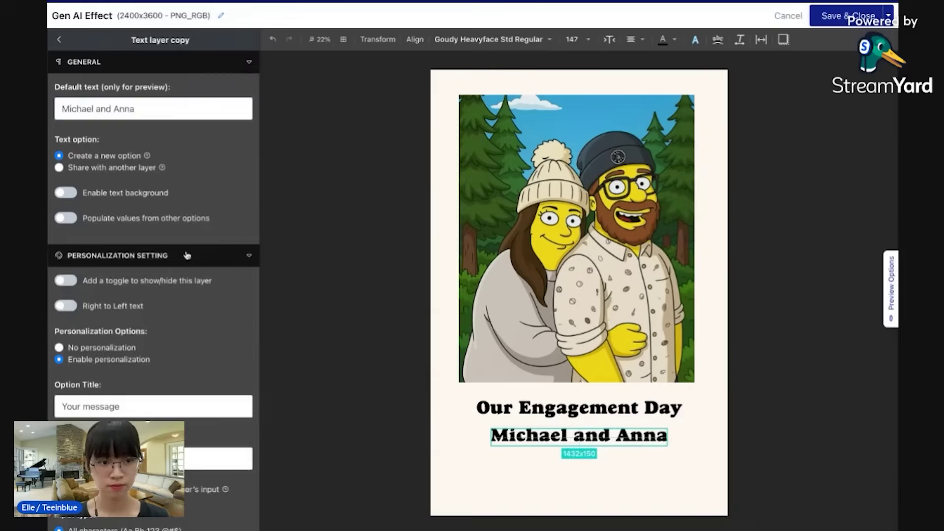
scroll(186, 254, "down", 3)
double_click(157, 268)
type("name")
scroll(210, 305, "up", 3)
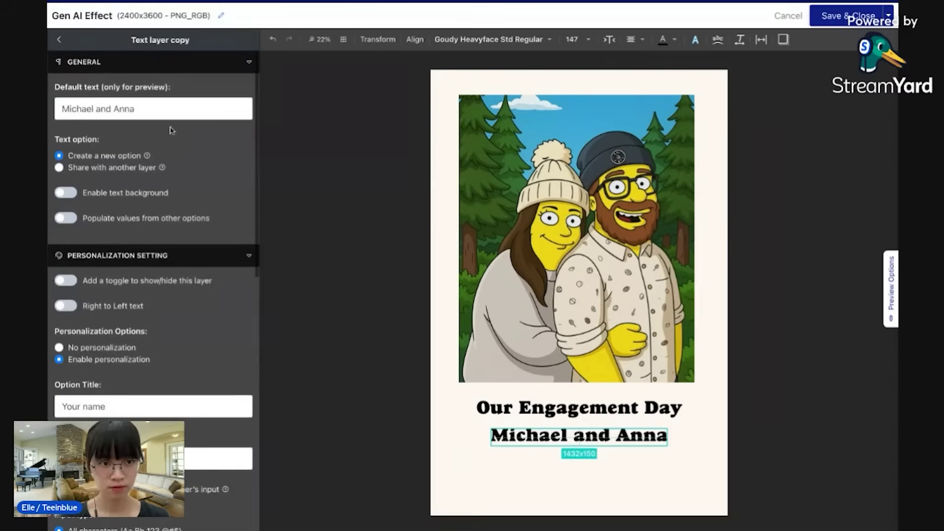
Make both name initials lowercase and resize the names line to 122
triple_click(166, 104)
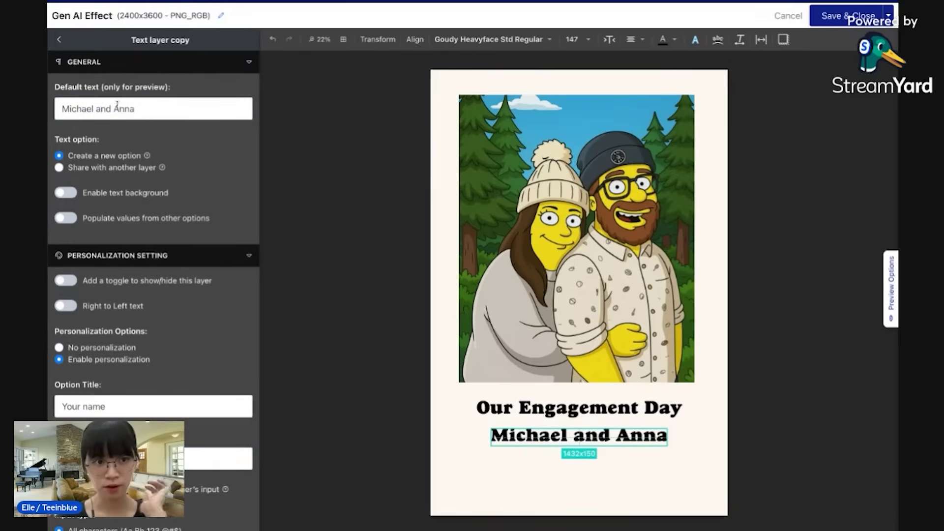
left_click(69, 107)
key("BackSpace")
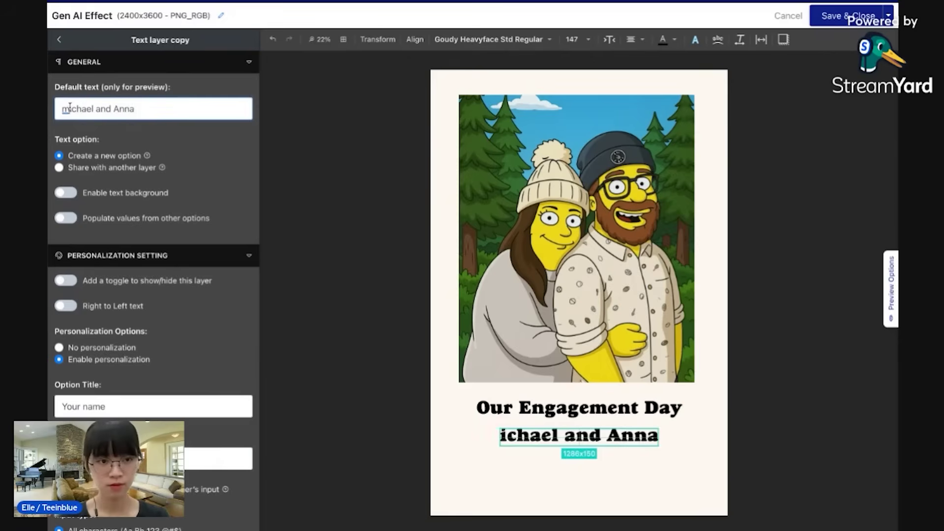
type("m")
left_click(119, 109)
key("BackSpace")
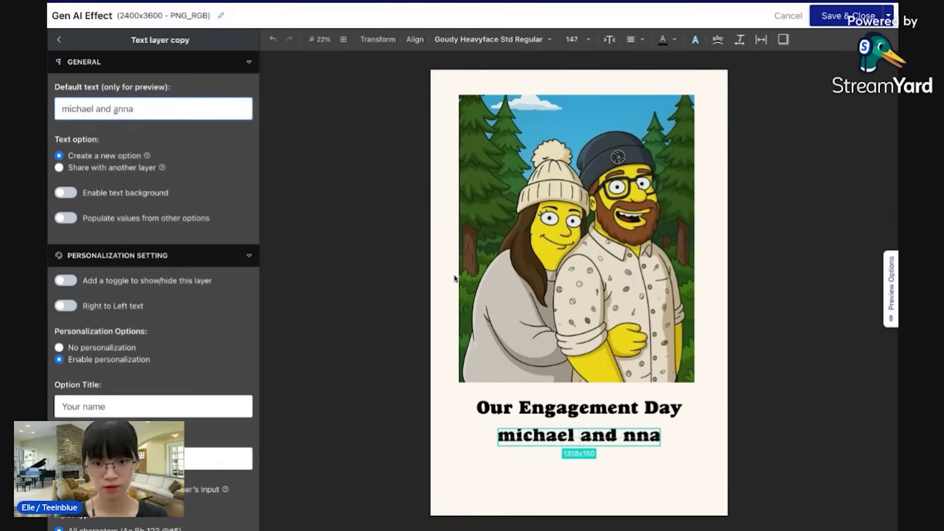
type("a")
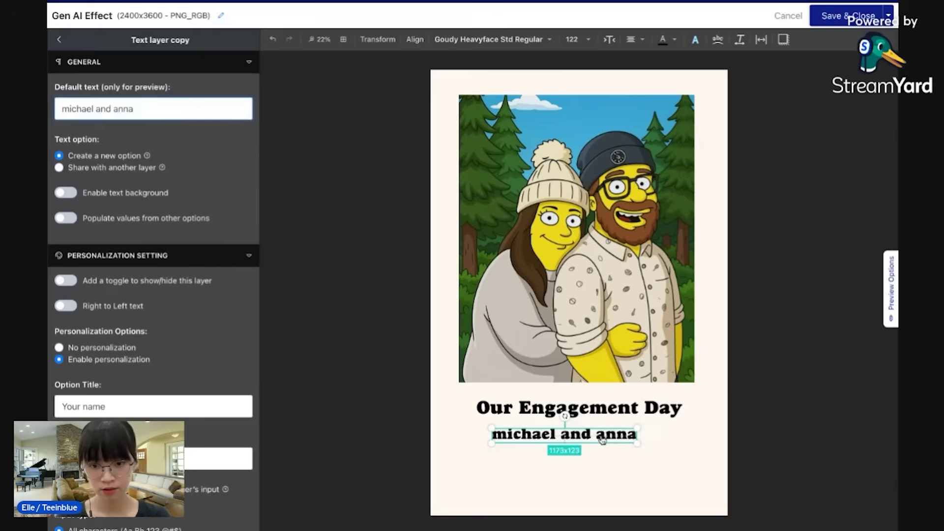
left_click_drag(589, 437, 603, 437)
Deselect the text and Save & Close the Gen AI Effect poster
left_click(686, 423)
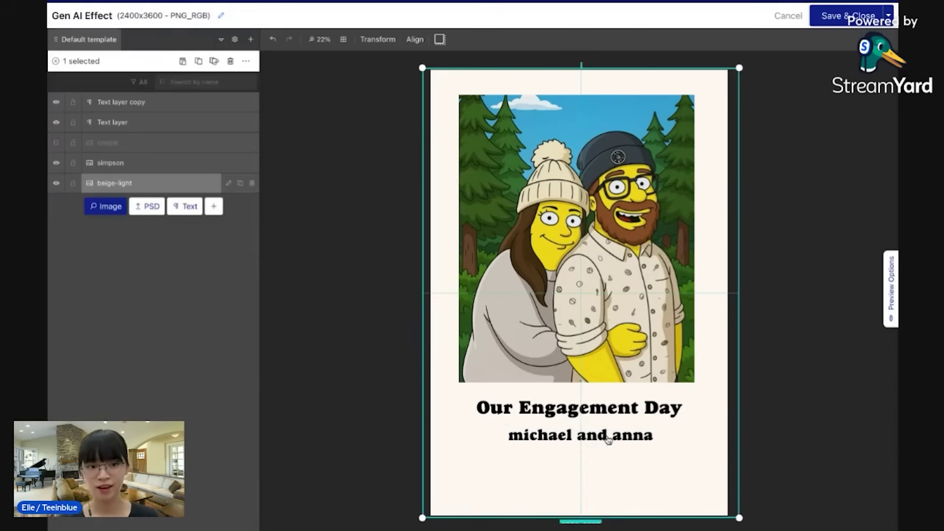
left_click(849, 16)
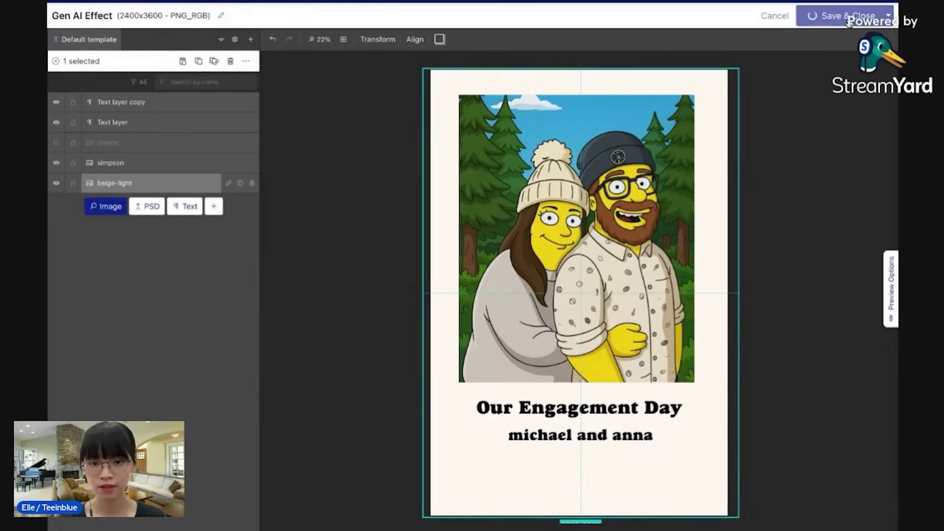